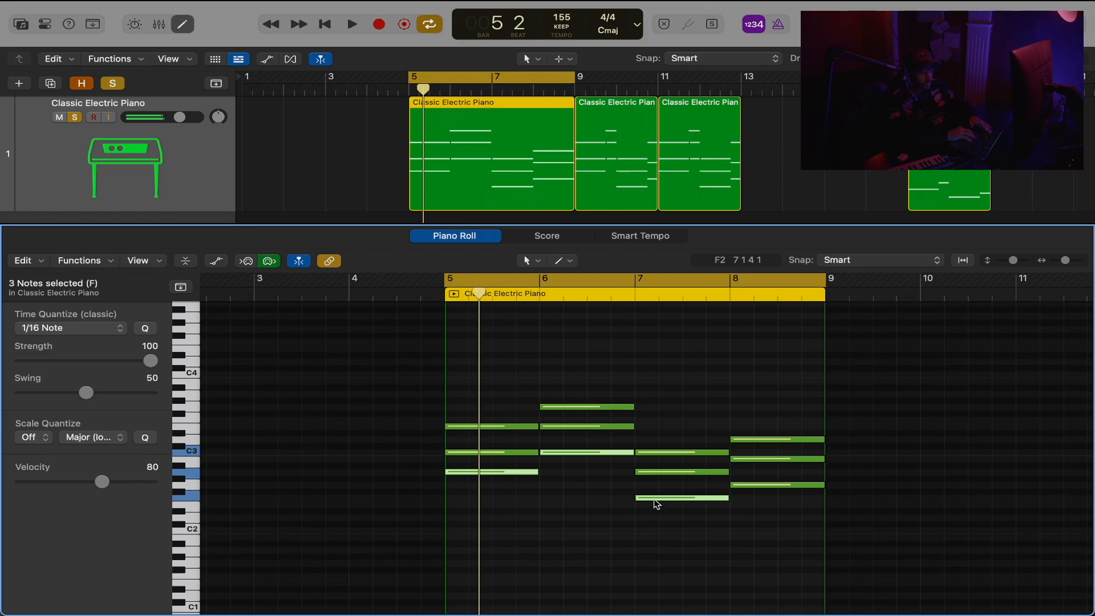
Select all notes of the four-chord progression starting at bar 5 and play it back.
shift+click(754, 485)
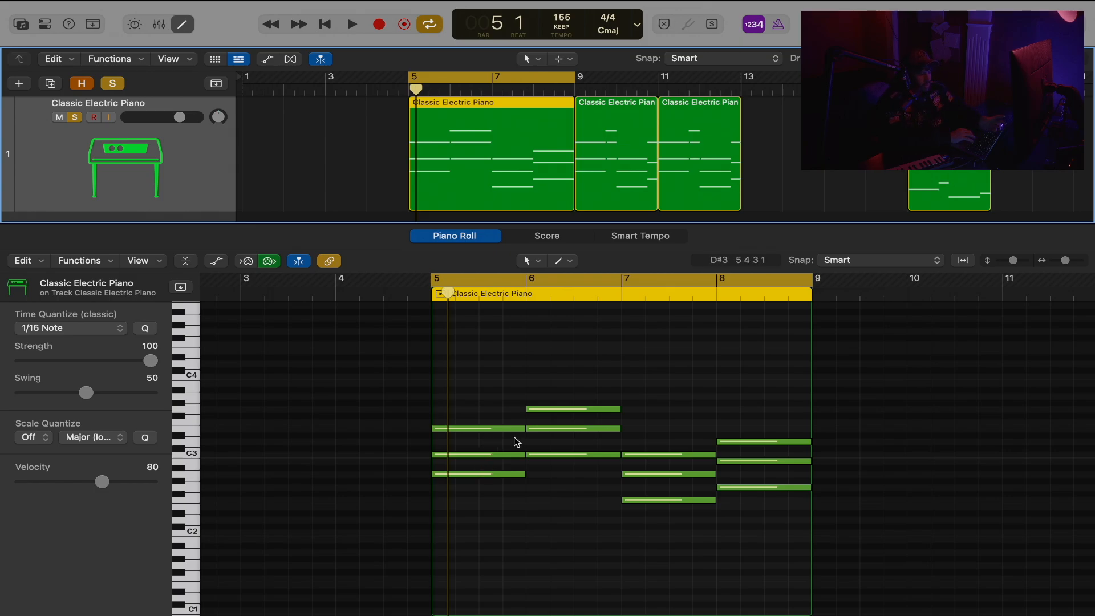
scroll(513, 443, up, 3)
drag(476, 371, 648, 496)
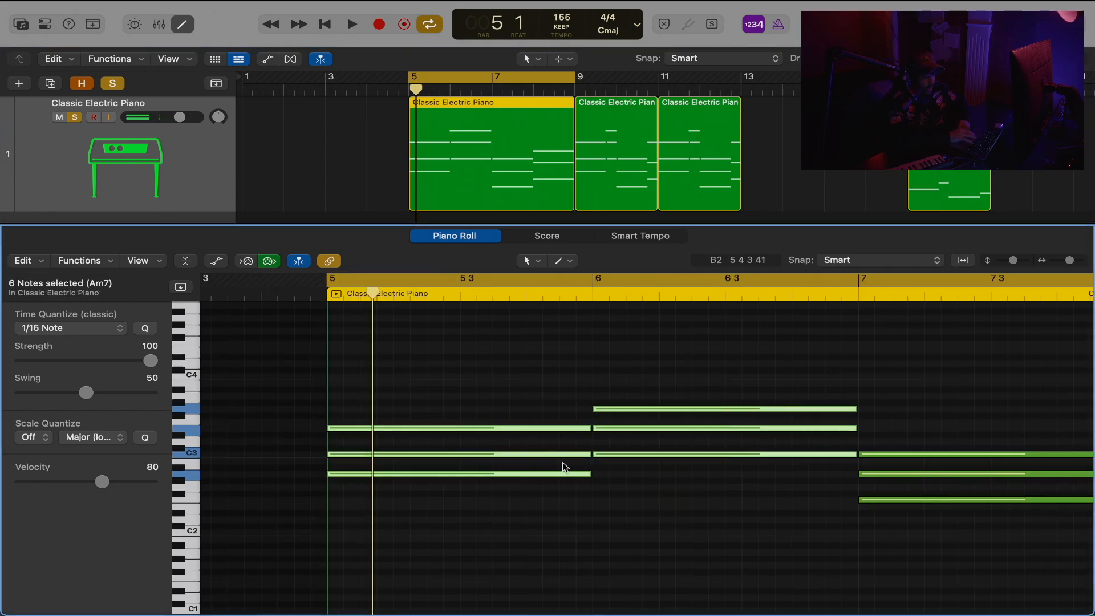
click(595, 341)
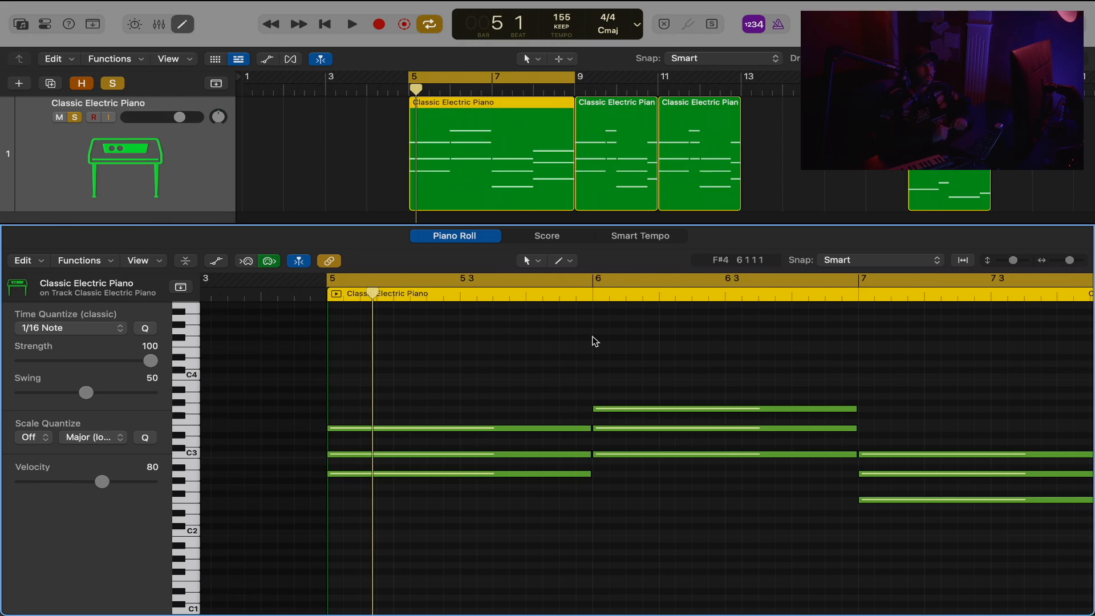
key(z)
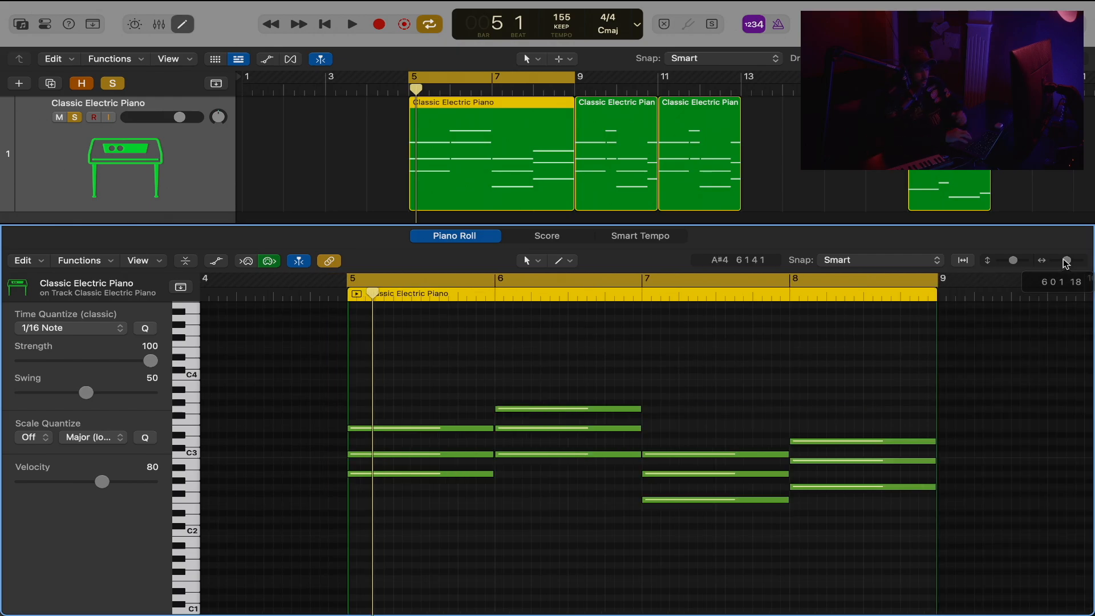
key(super+a)
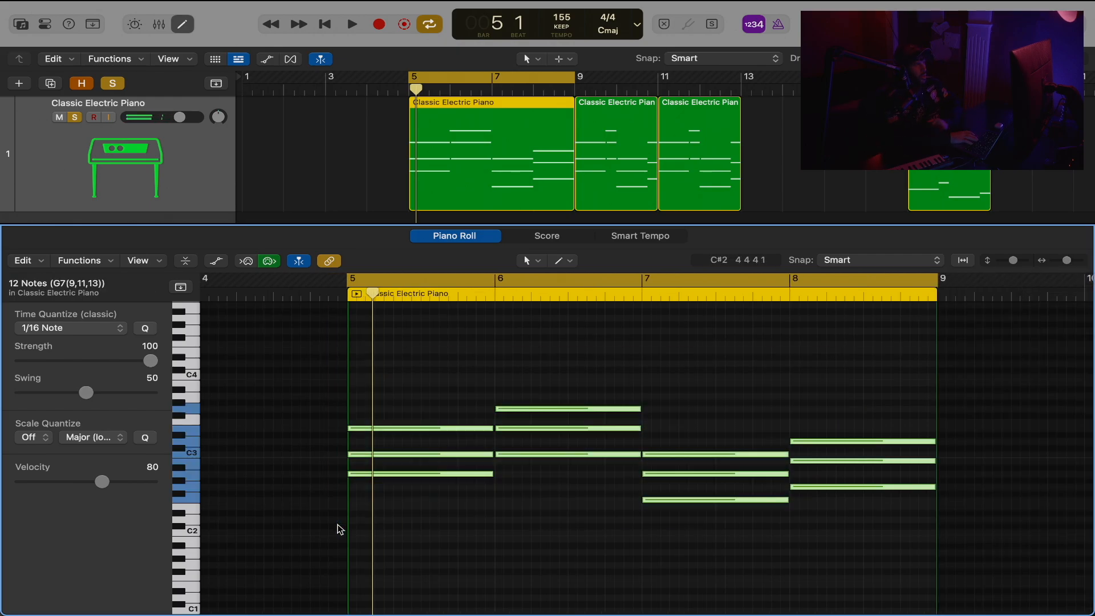
key(space)
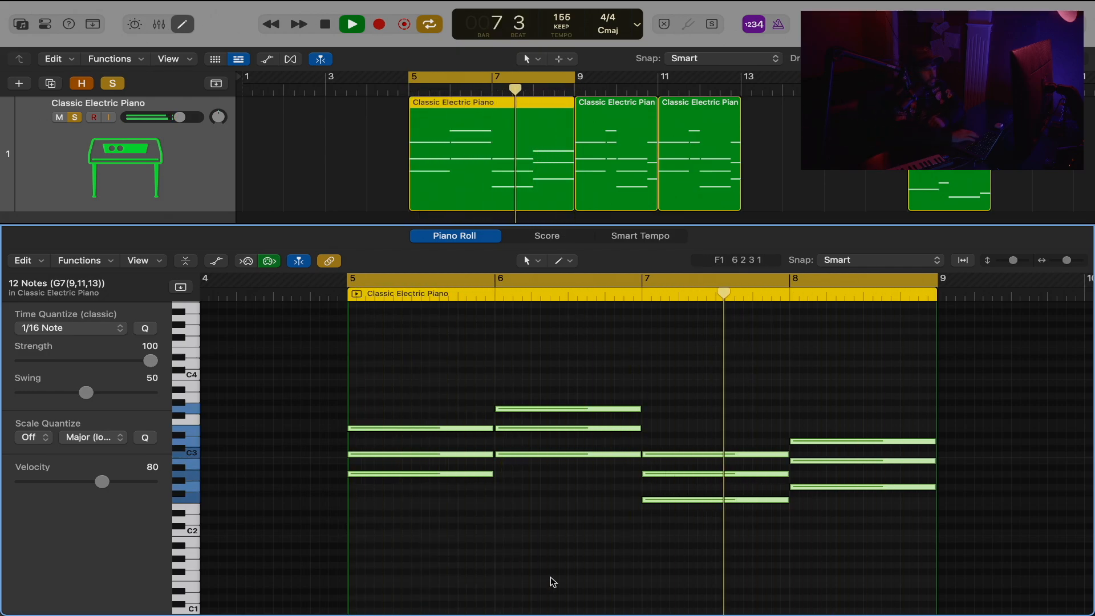
key(space)
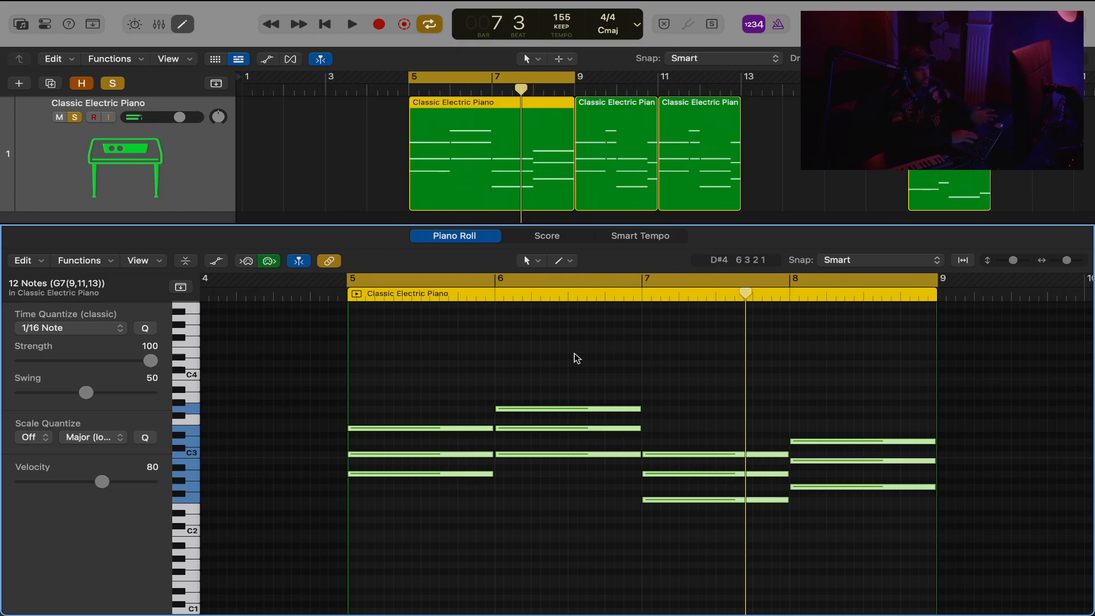
Move the second chord to bar 5 beat 4, the third to bar 6 and the fourth to bar 6 beat 4.
drag(574, 356, 541, 458)
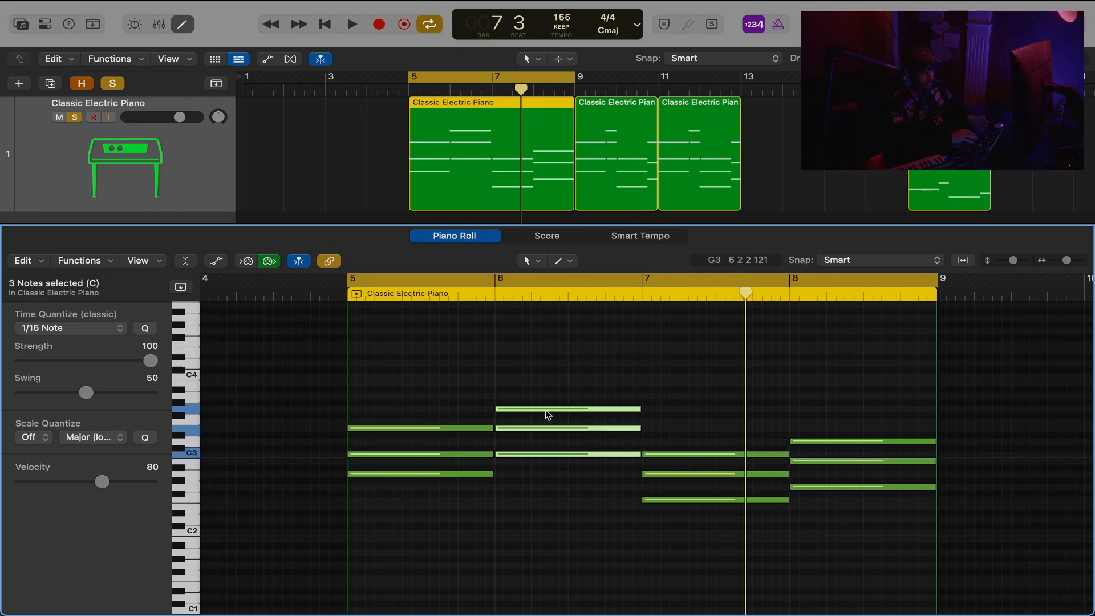
drag(546, 409, 508, 409)
click(691, 398)
drag(692, 398, 764, 504)
drag(709, 452, 569, 458)
drag(685, 442, 649, 443)
Select all the chord notes and trim their overlaps so each chord ends where the next one starts.
drag(676, 351, 409, 541)
click(587, 374)
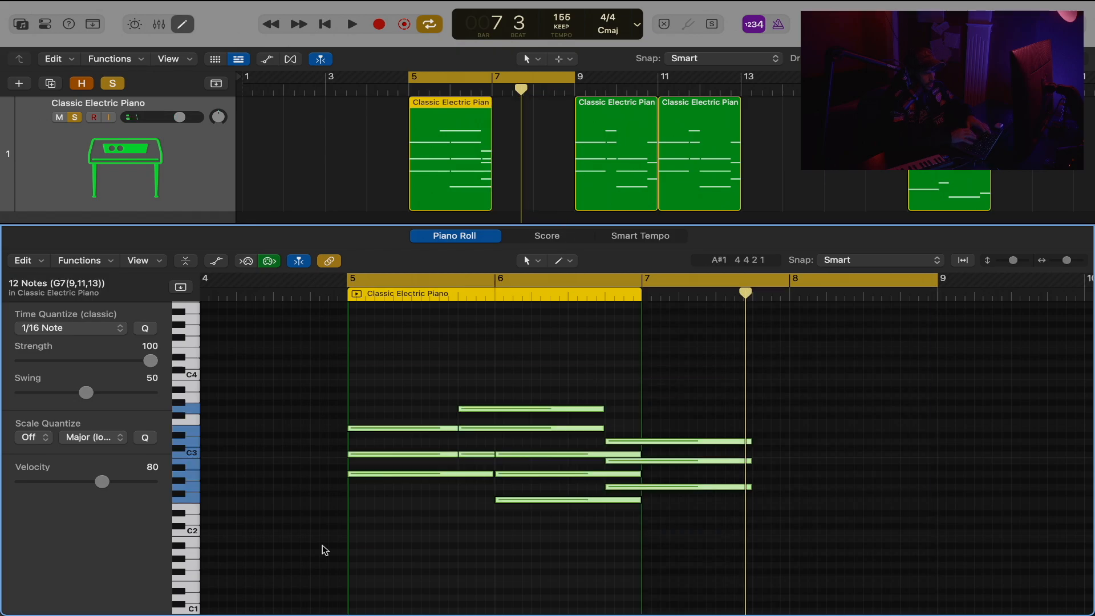
key(backslash)
Play back the two-bar chord region at bar 9.
click(486, 240)
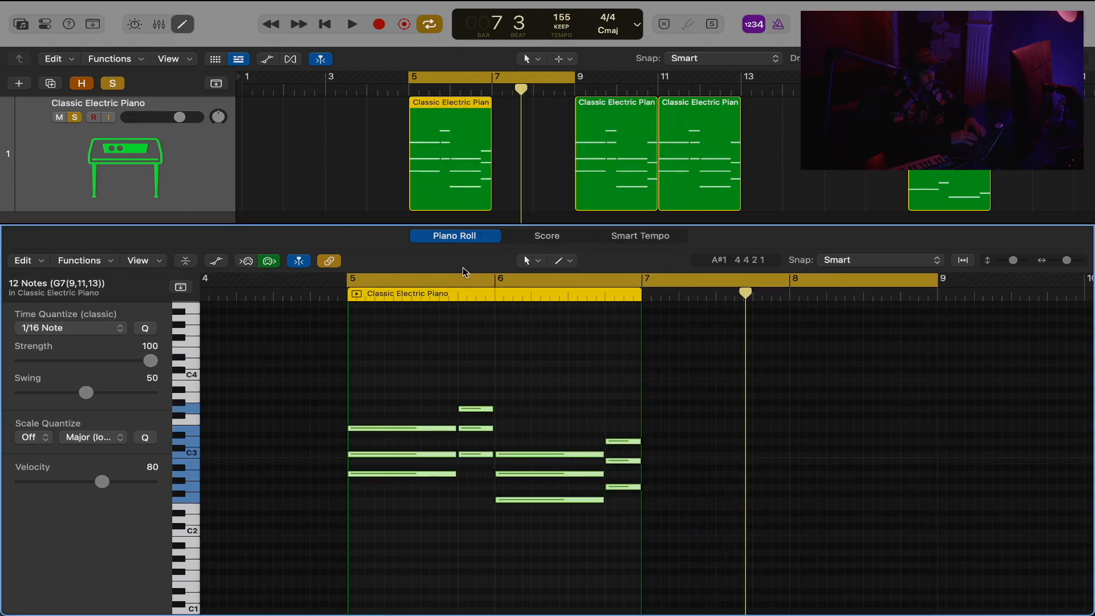
key(space)
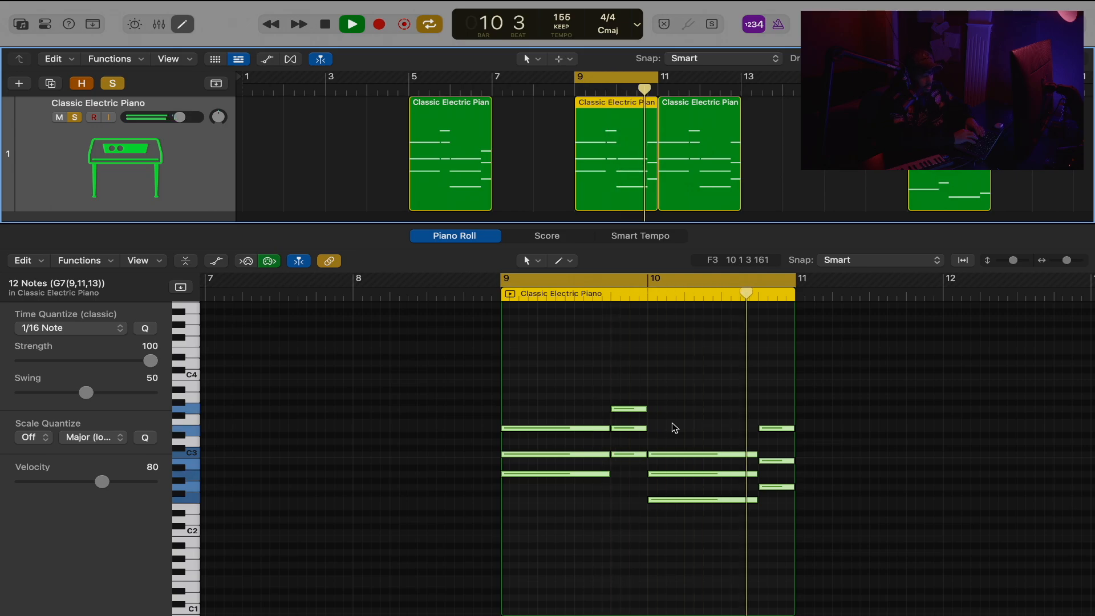
key(space)
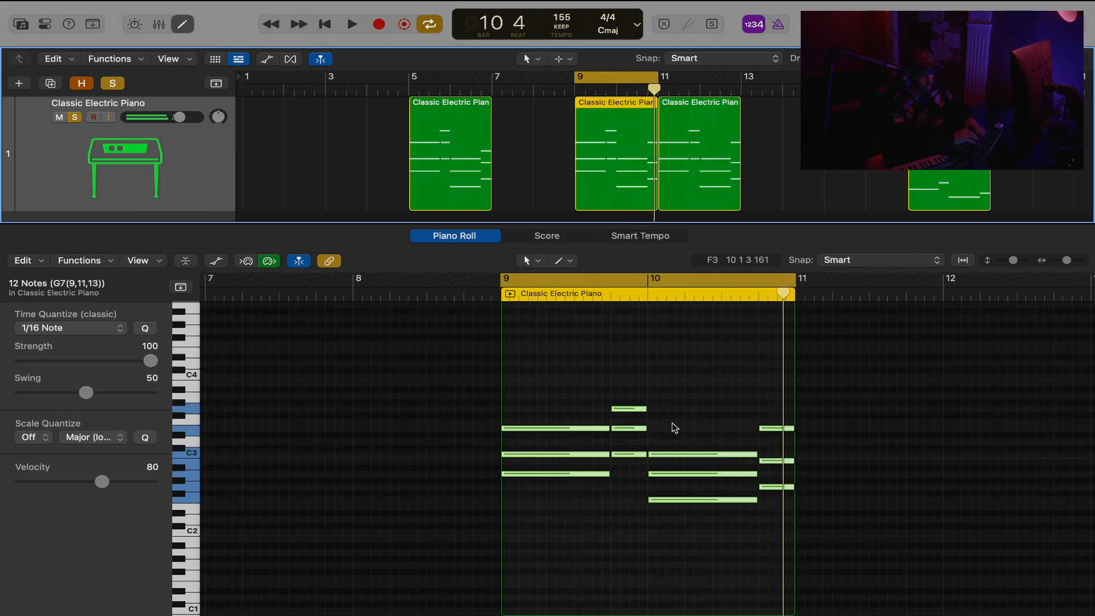
Transpose the lowest note of each of the four chords in the bar 11 region down one octave.
click(713, 175)
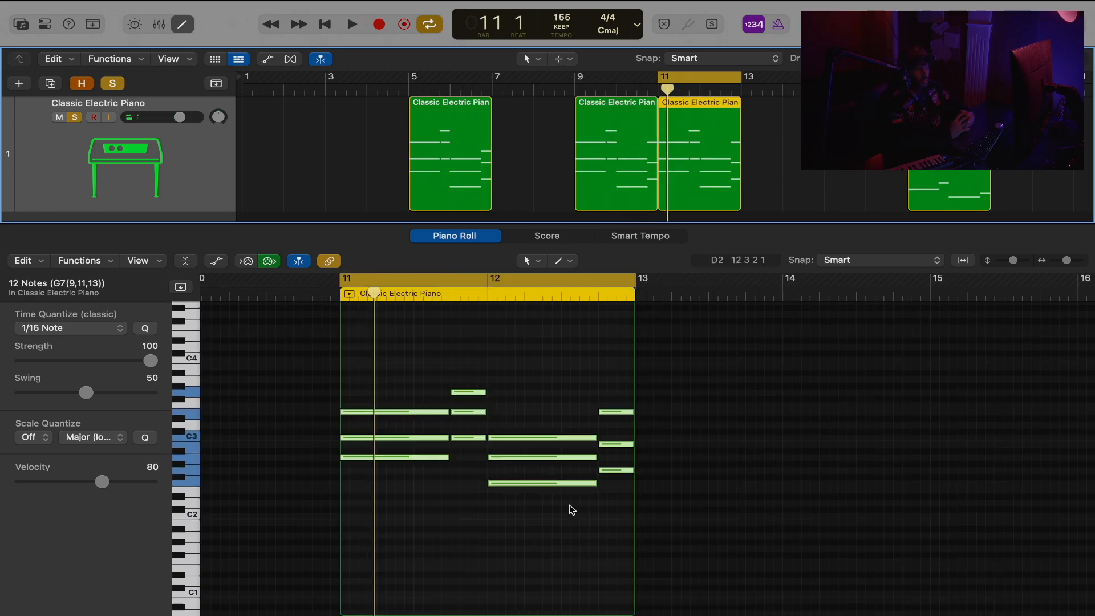
click(442, 457)
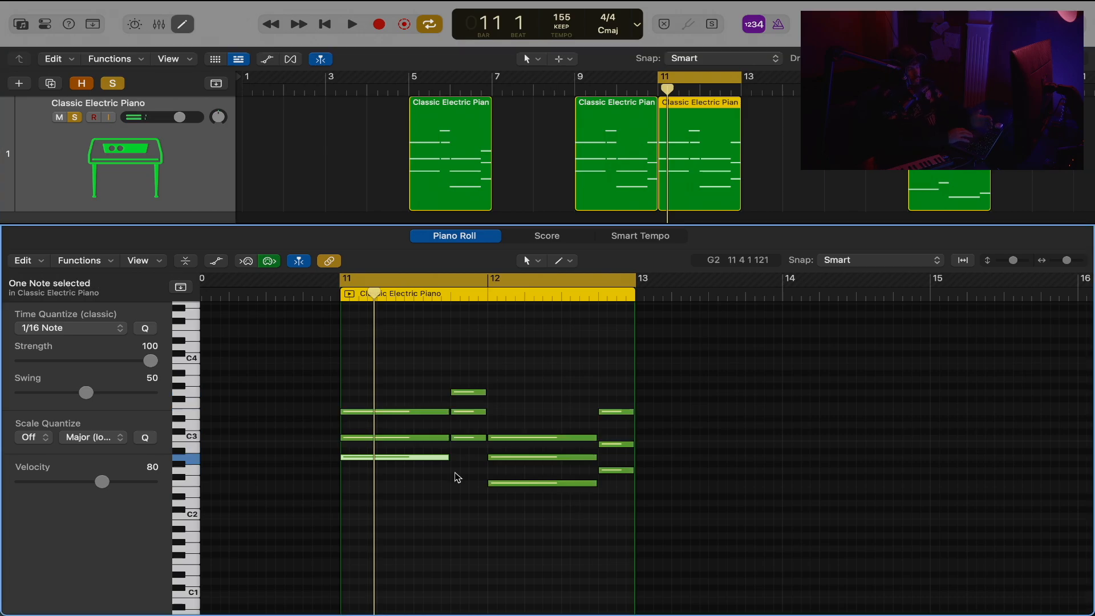
shift+click(458, 436)
shift+click(518, 482)
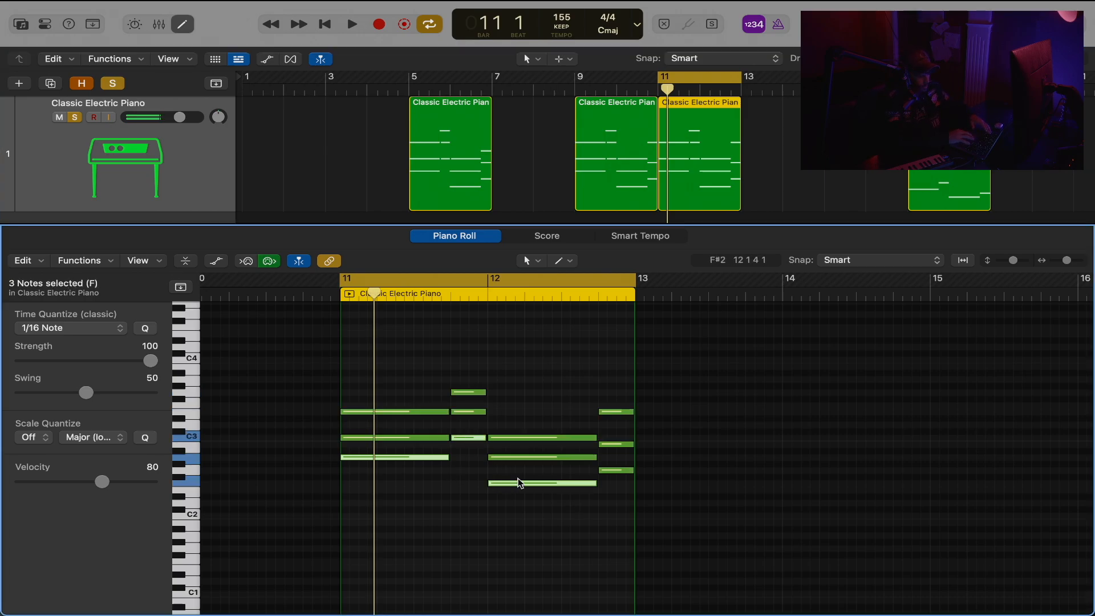
shift+click(608, 469)
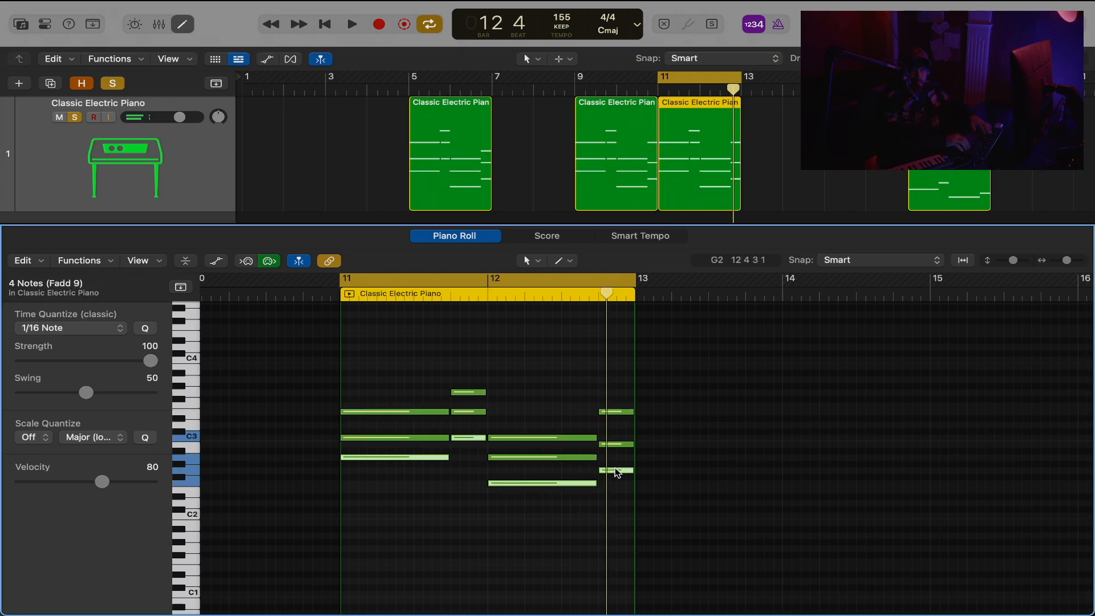
key(alt+shift+Down)
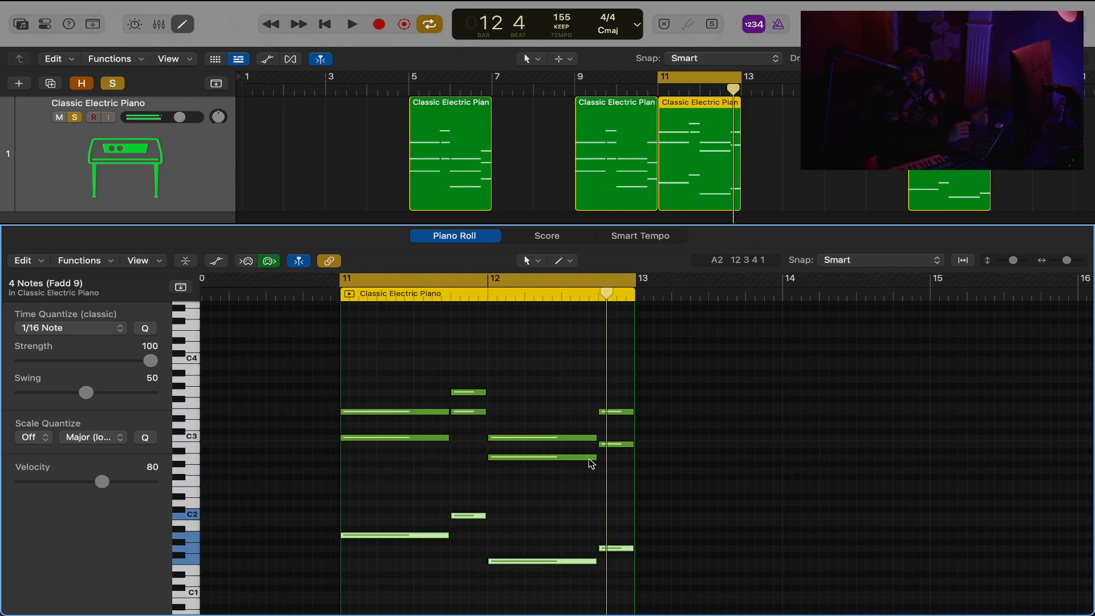
Play back the bar 11 region with its lowered bass notes.
key(space)
scroll(565, 426, up, 2)
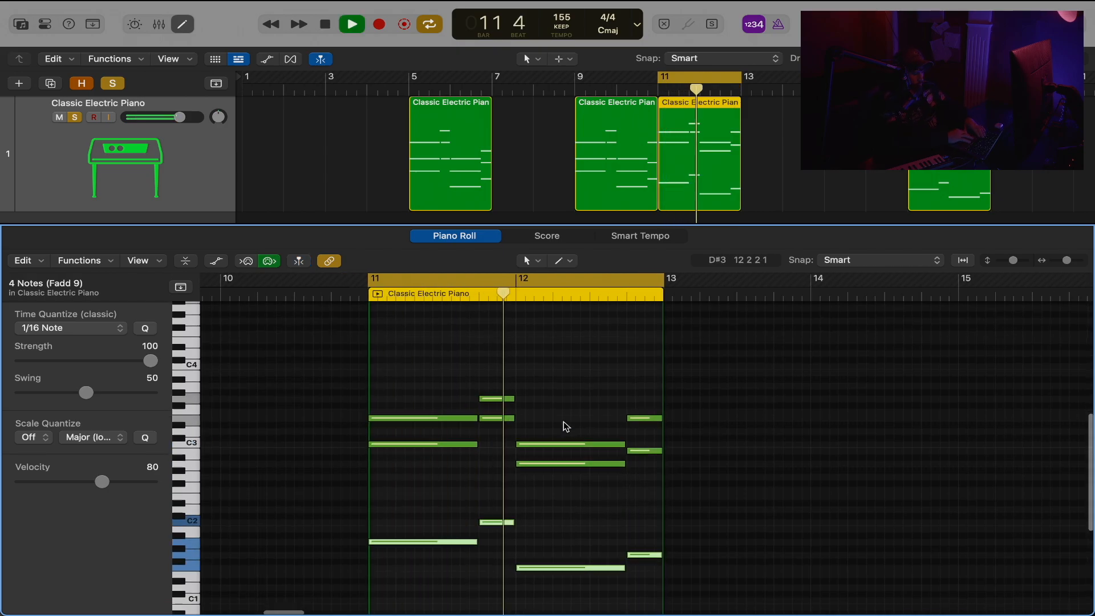
scroll(565, 426, down, 2)
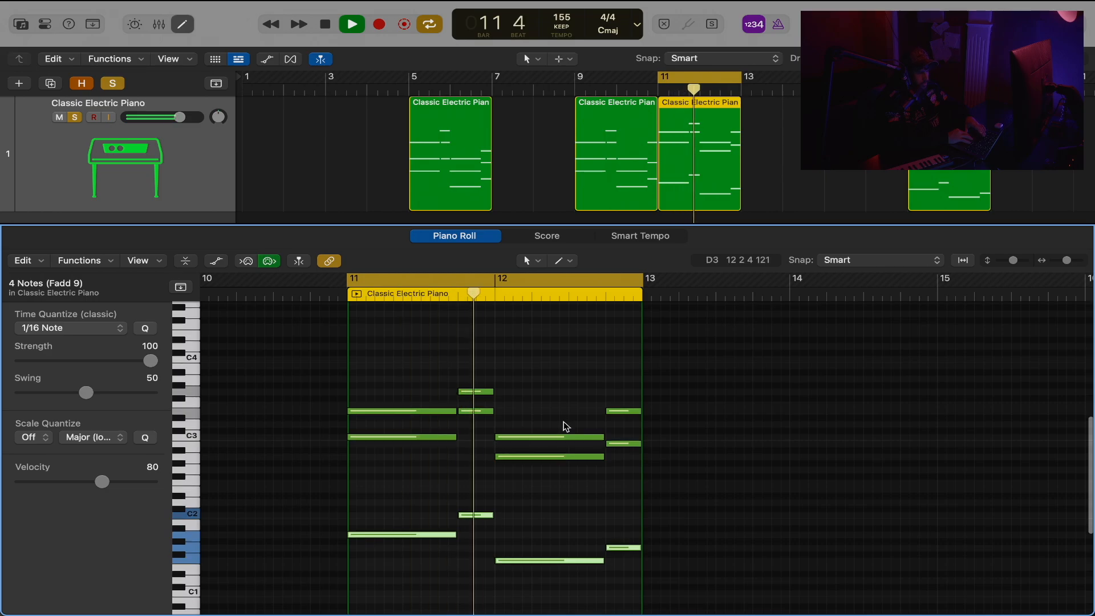
key(space)
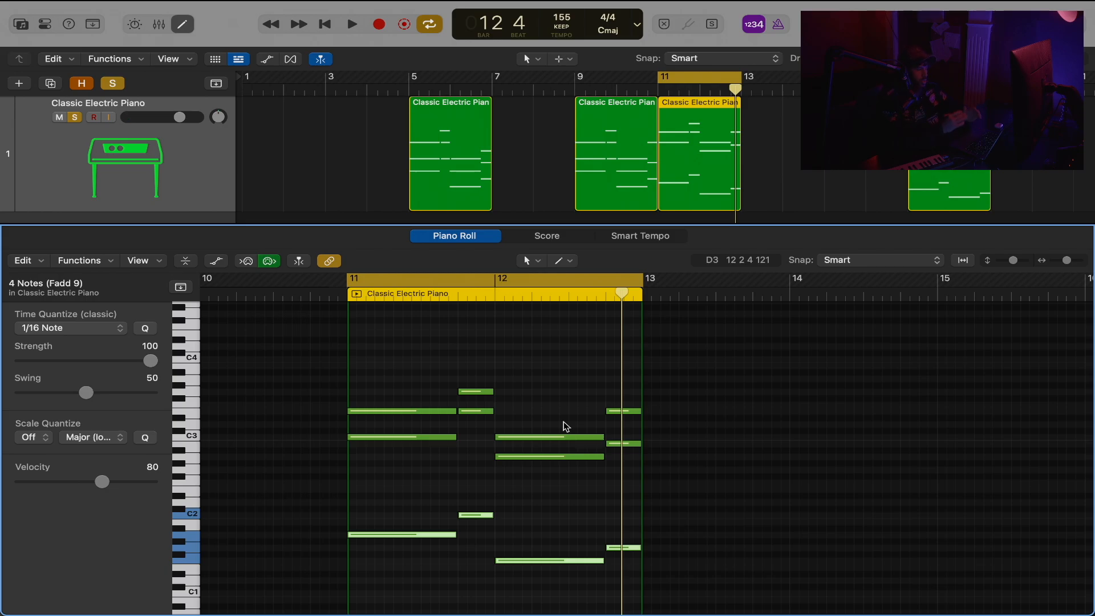
Play back the four-bar chord progression in the region at bar 1.
super+click(374, 365)
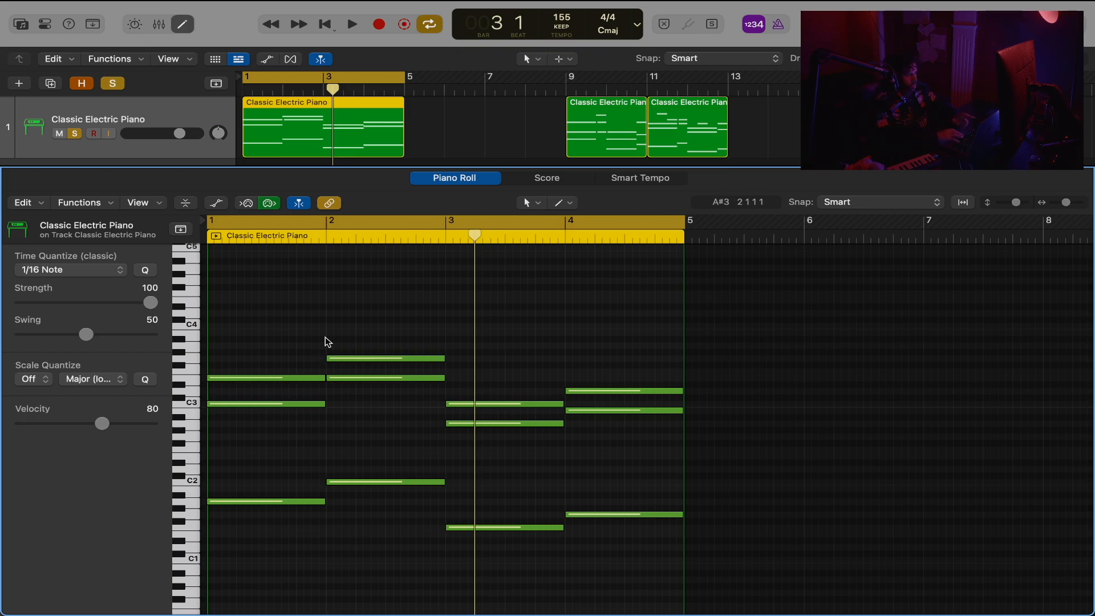
key(space)
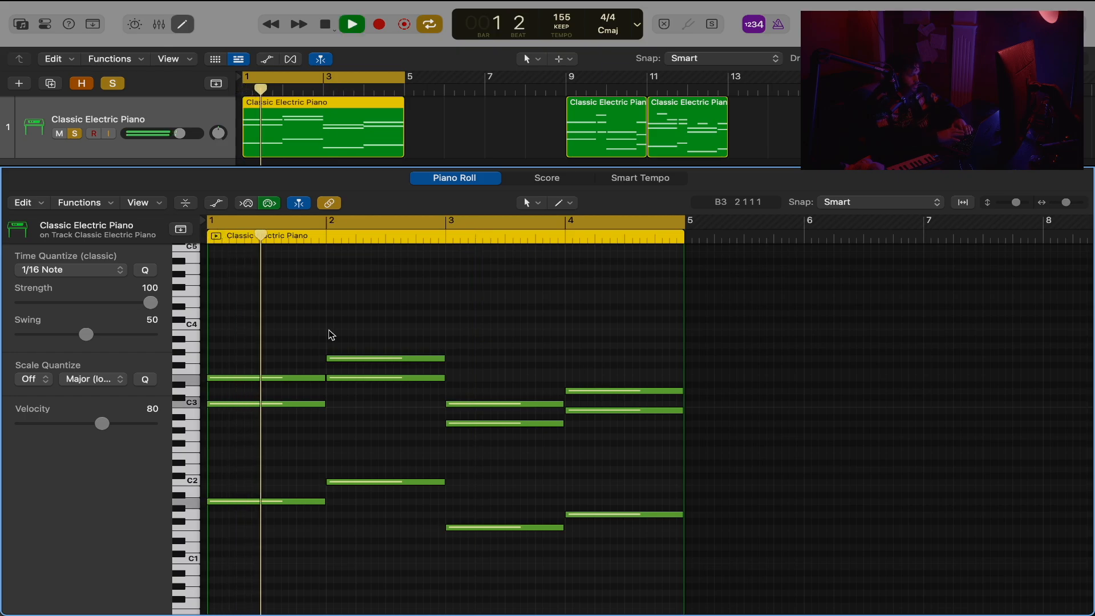
key(space)
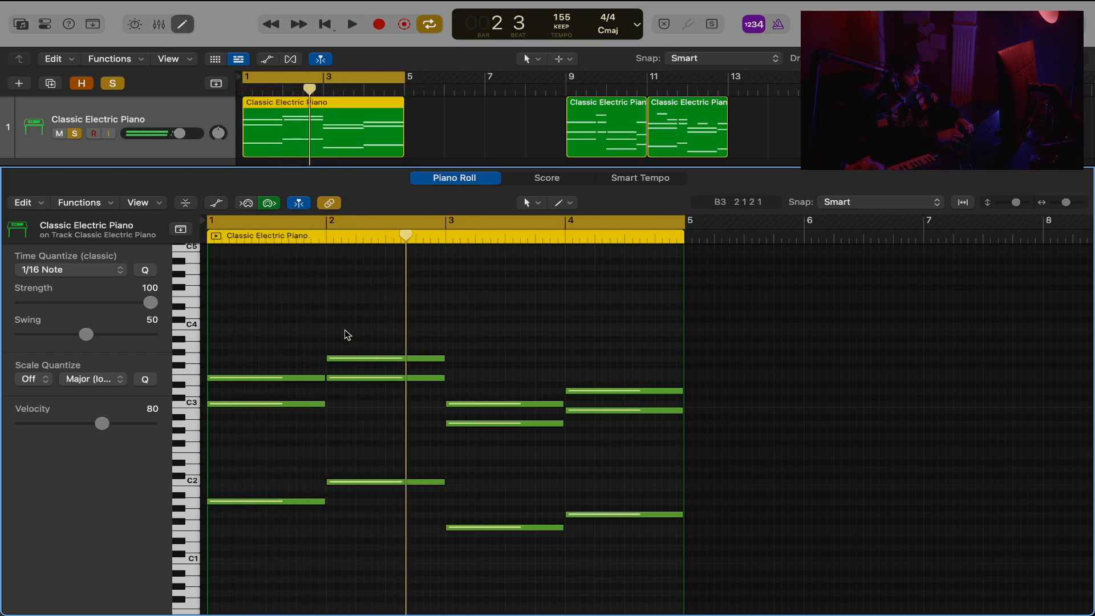
Replace the chords in bars 3 and 4 with a repeat of the first two chords and play the loop.
drag(473, 329, 685, 541)
key(Delete)
drag(476, 321, 185, 535)
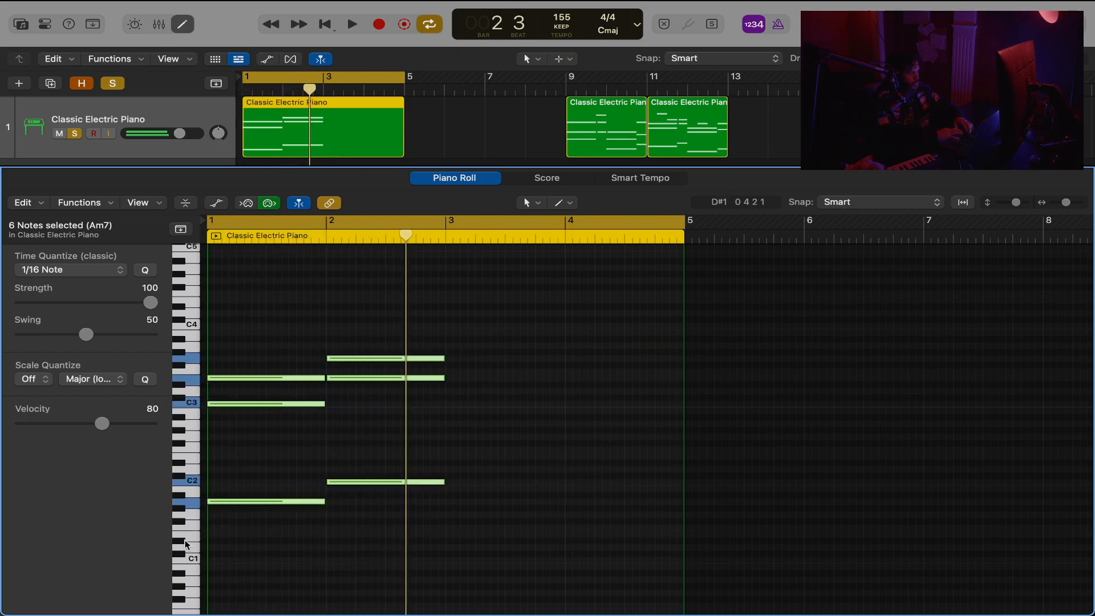
key(super+r)
click(502, 326)
key(space)
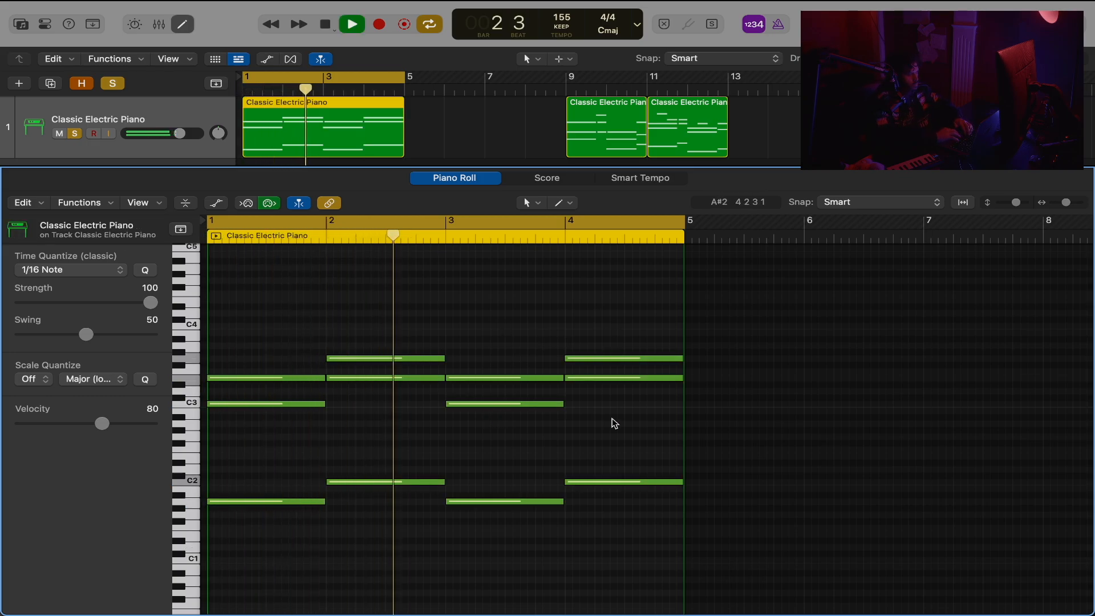
key(space)
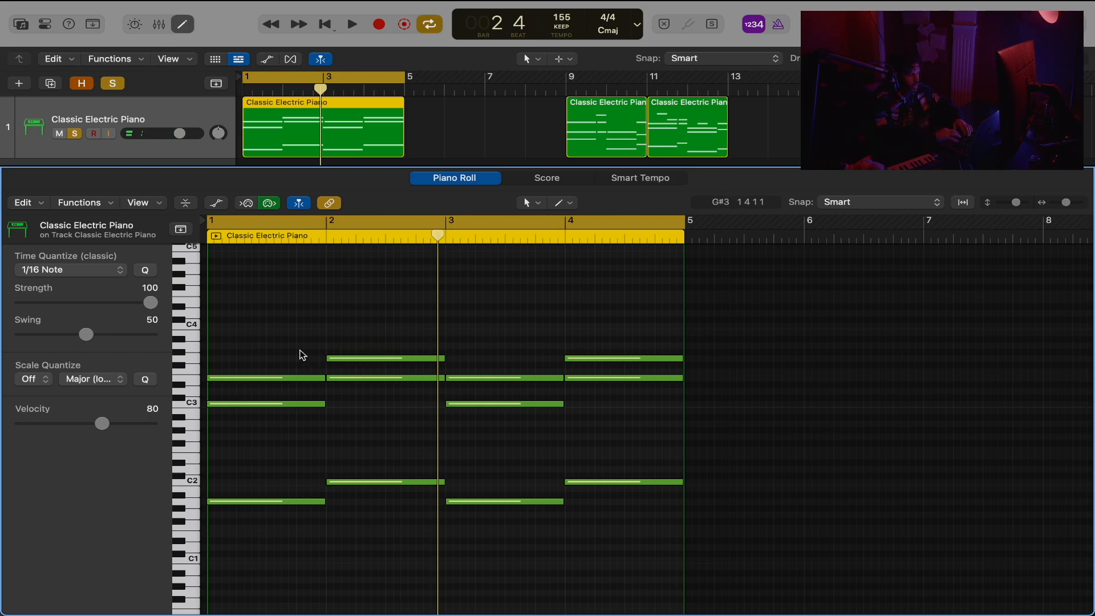
Raise the top note of the first chord in bar 1 from E3 to G3, checking it in playback.
drag(290, 349, 394, 422)
click(358, 272)
drag(1019, 207, 1022, 205)
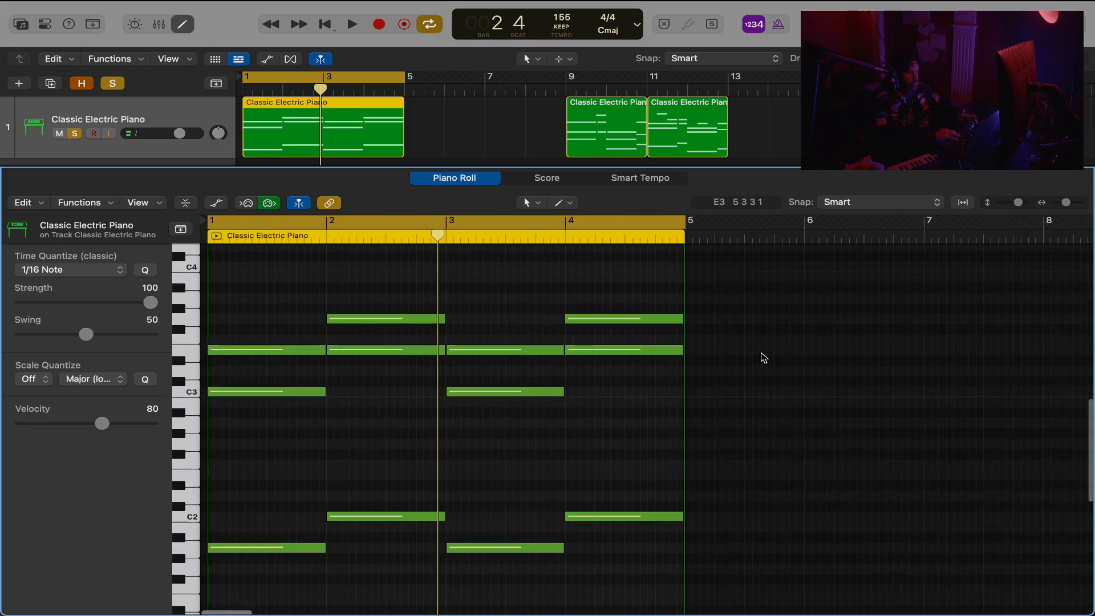
drag(264, 354, 264, 343)
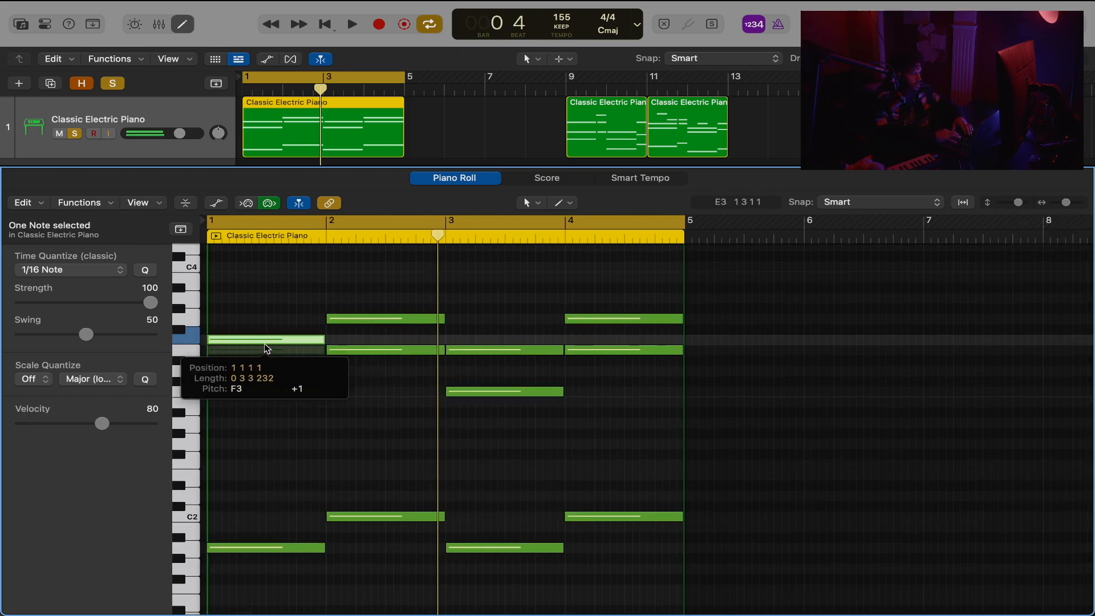
drag(264, 391, 292, 392)
key(space)
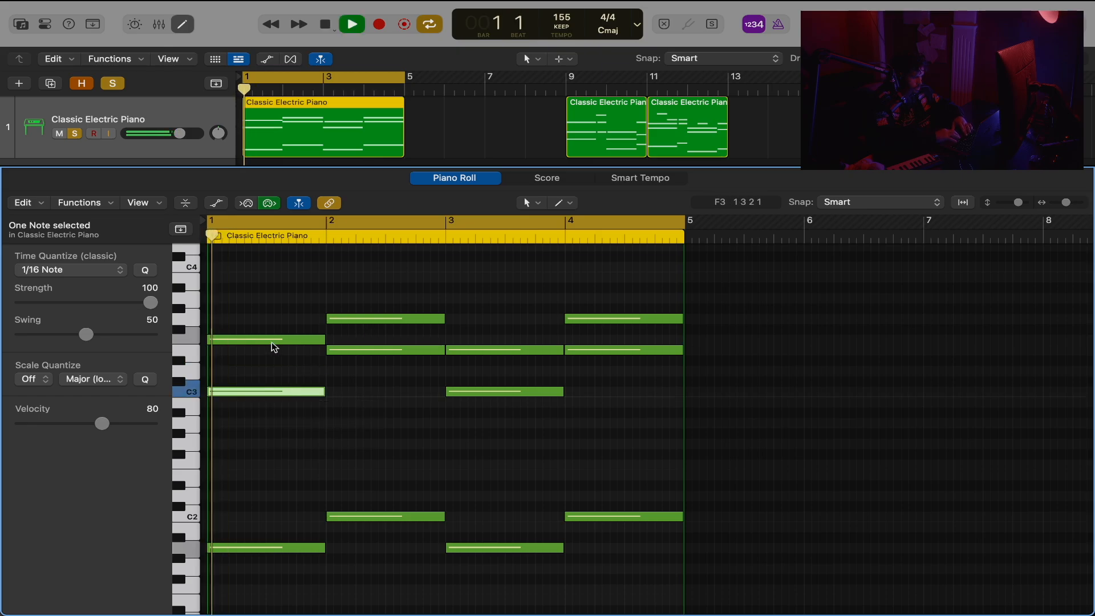
drag(271, 341, 271, 321)
key(space)
Lower the G3 note of the second chord in bar 2 to C3 and play the progression.
click(363, 350)
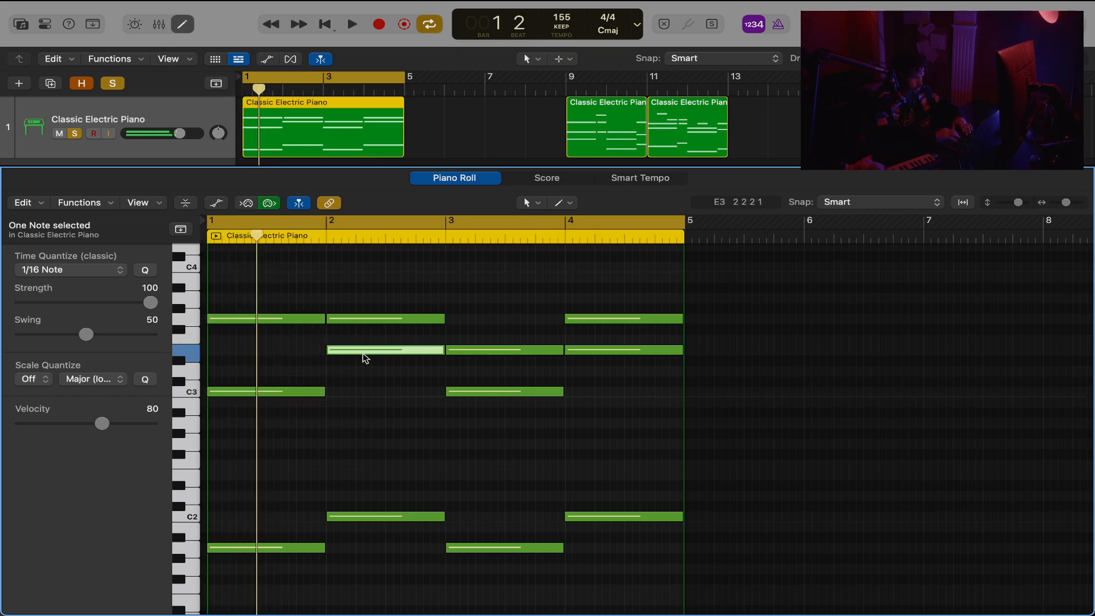
drag(366, 318, 366, 392)
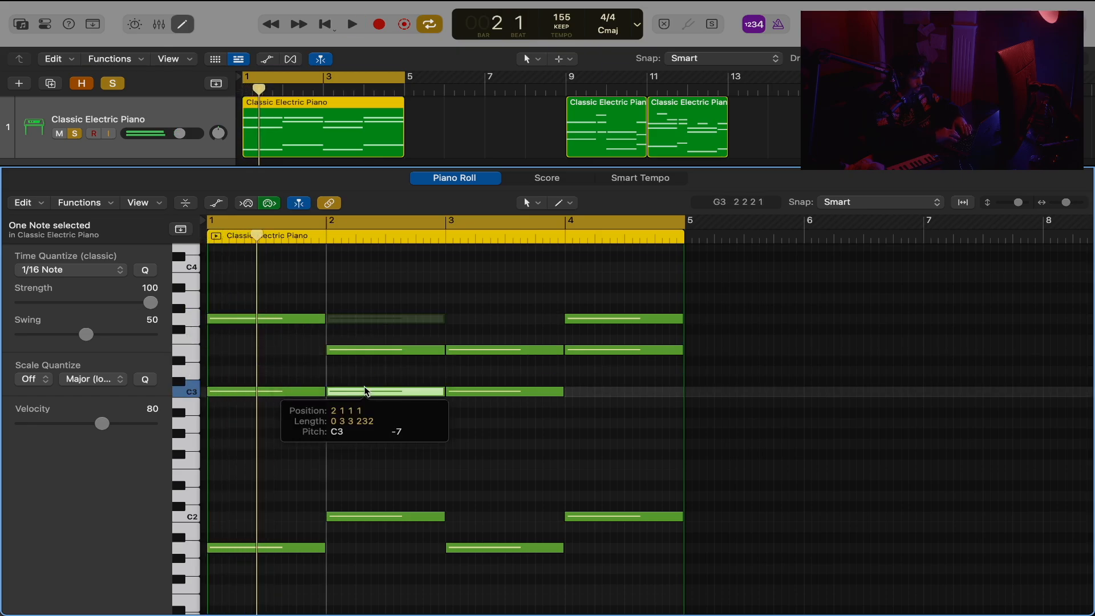
click(369, 378)
key(space)
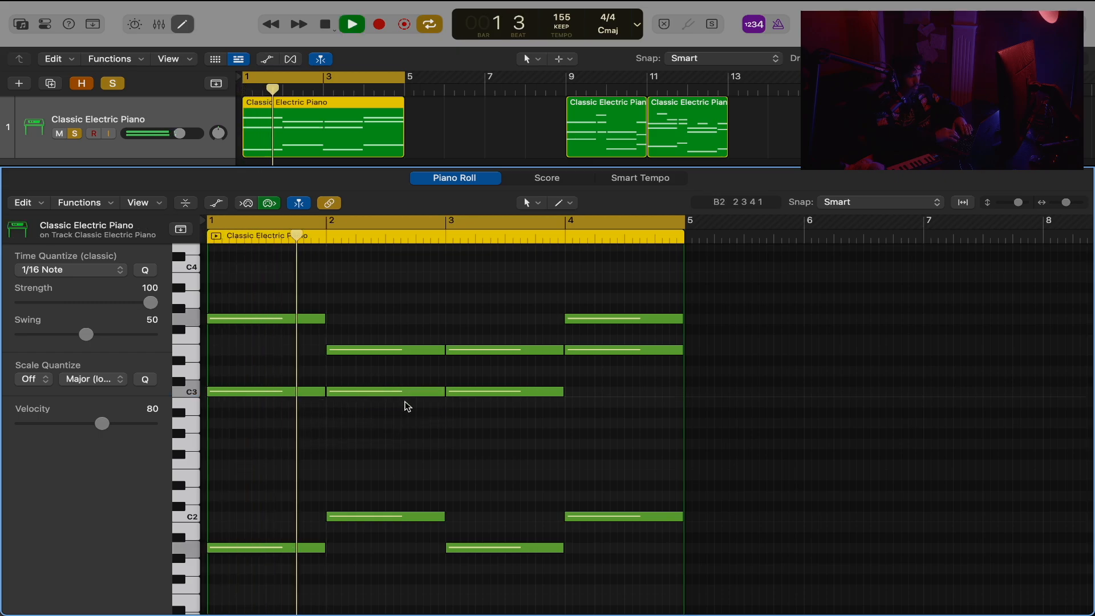
key(space)
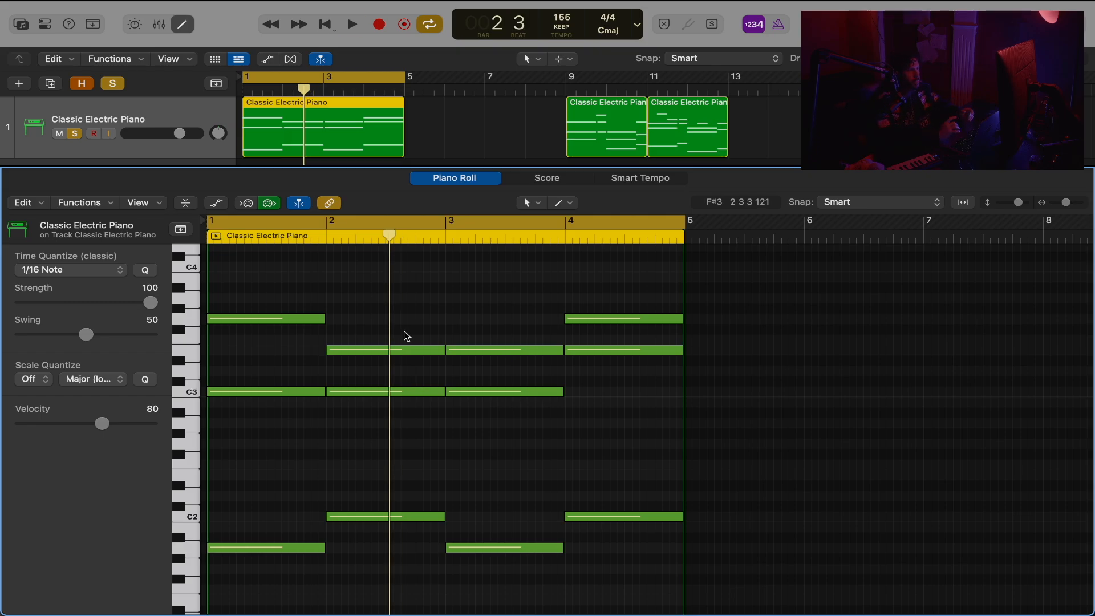
Draw short D4 and E4 melody notes above the first chord, on the offbeats of beats 1 and 2, and play them.
scroll(217, 286, up, 2)
super+click(226, 290)
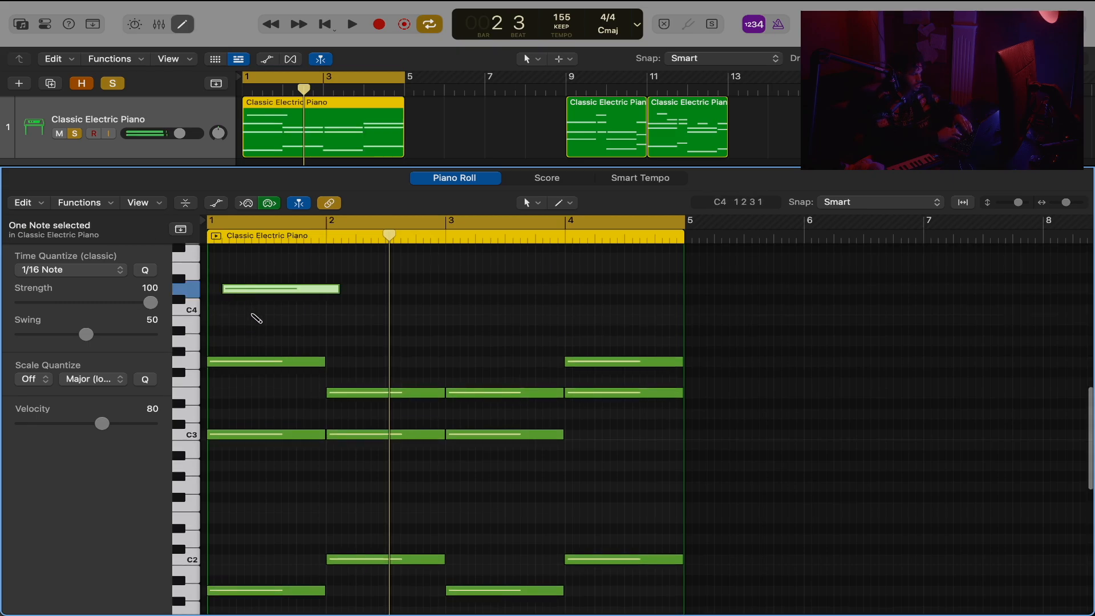
drag(335, 293, 235, 291)
click(242, 293)
super+click(253, 266)
key(space)
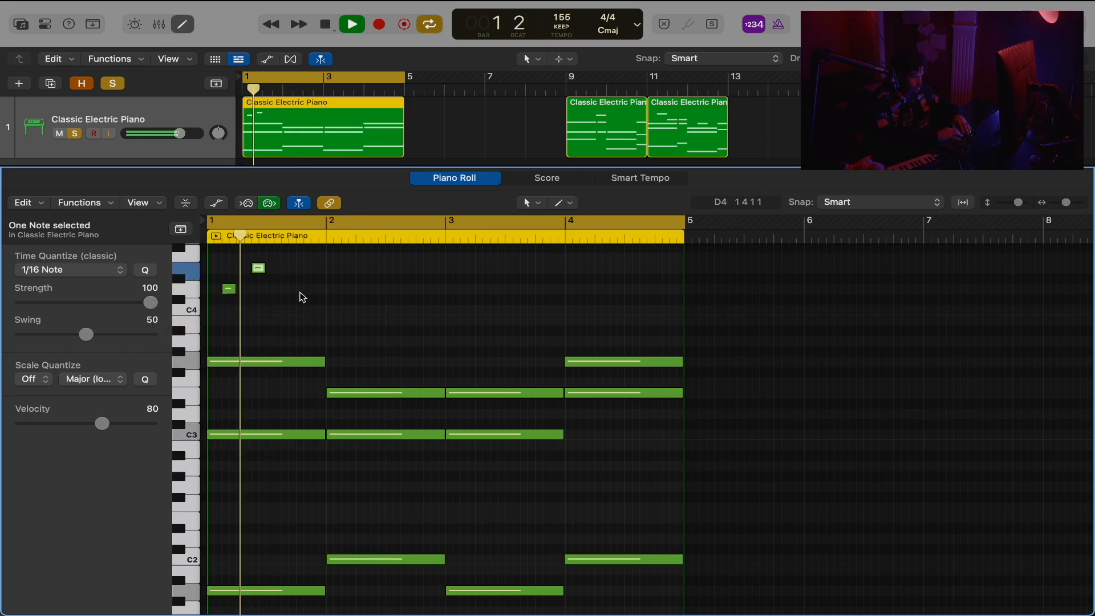
Lengthen the D4 melody note to meet E4 and extend E4 to the end of bar 1, checking them in playback.
key(space)
drag(294, 268, 203, 317)
key(shift+backslash)
key(space)
click(393, 312)
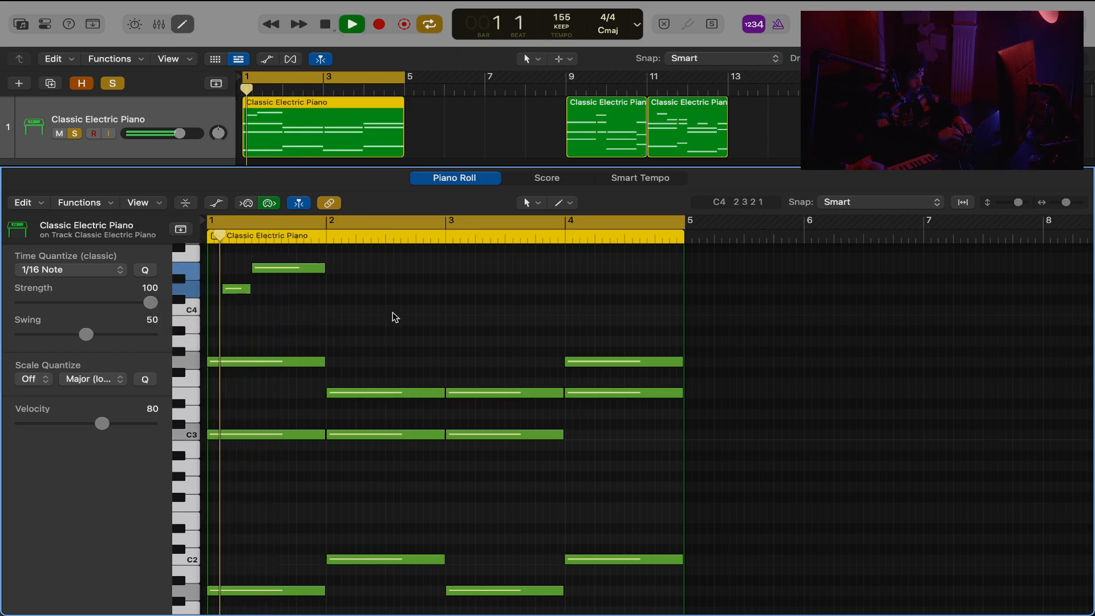
key(space)
Add a short B3 at the start of bar 2 followed by a C4 lengthened to the bar's end, and play them.
super+click(327, 319)
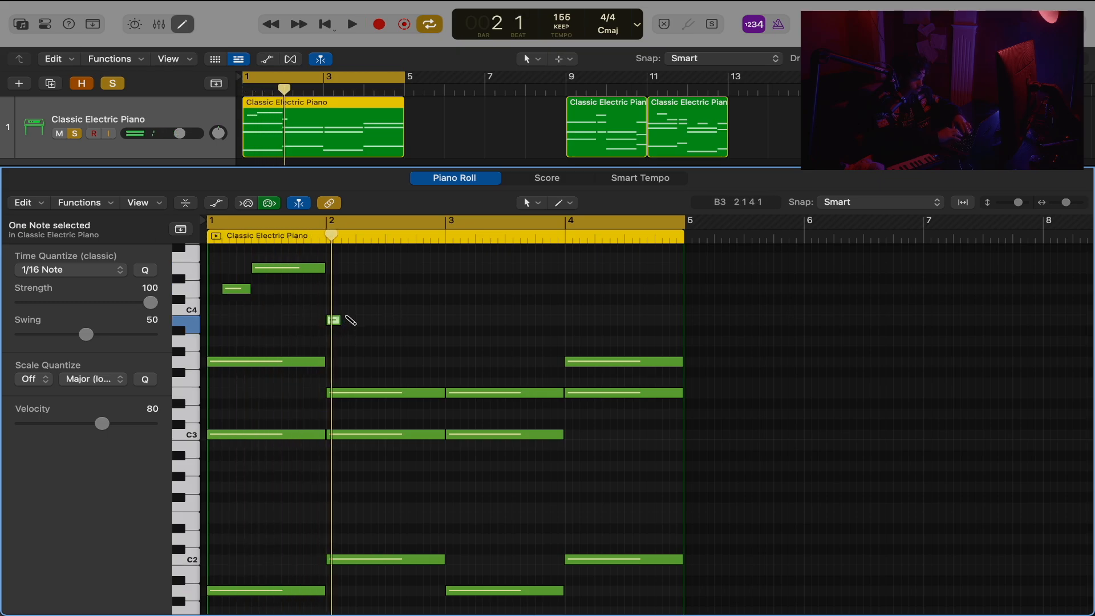
click(346, 313)
key(space)
drag(357, 313, 443, 311)
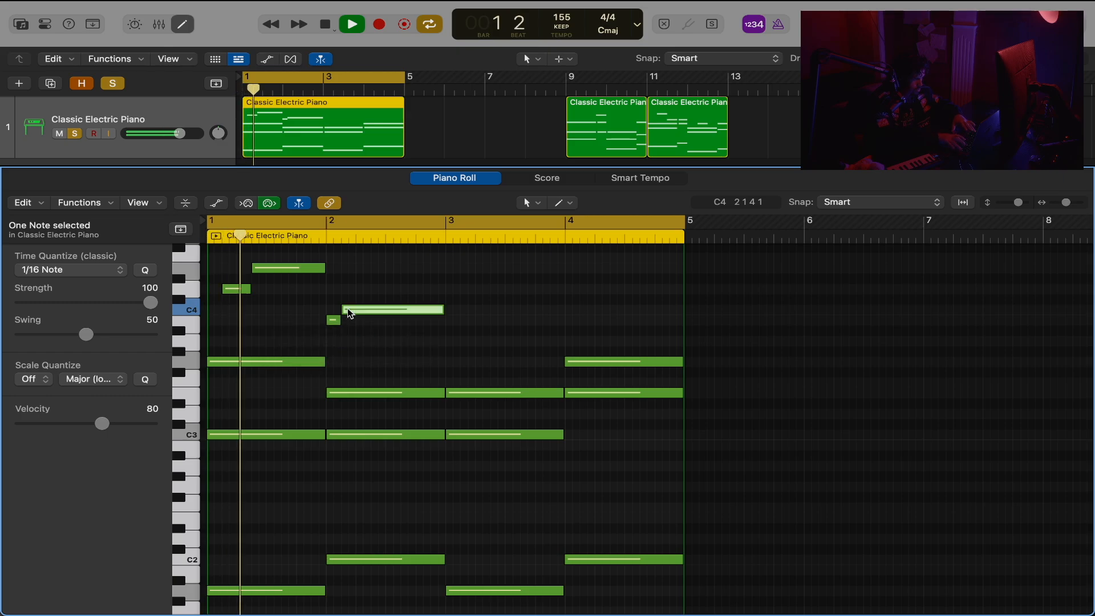
click(374, 291)
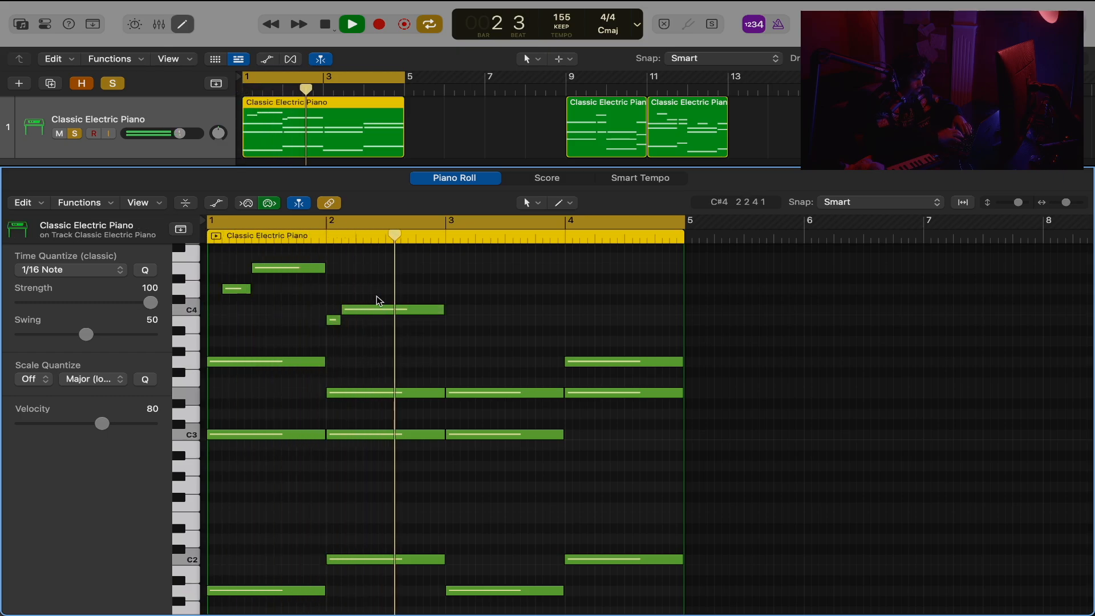
Draw a G3 melody note on the offbeat of beat 3 in bar 2, extend it to the bar's end and play it.
key(space)
click(407, 352)
drag(407, 354, 408, 364)
key(shift+backslash)
key(space)
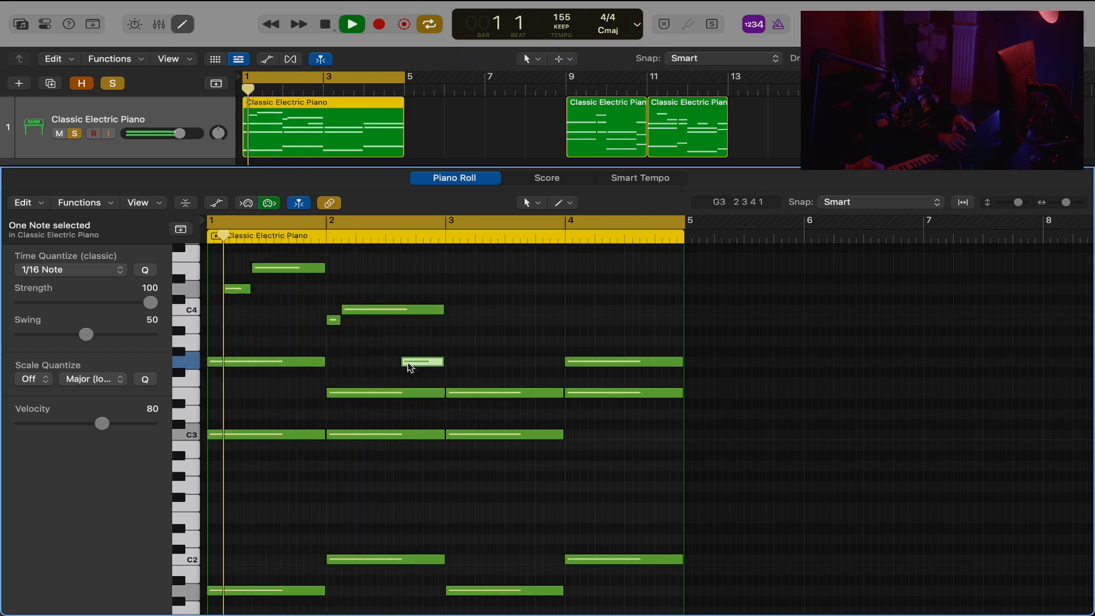
click(445, 338)
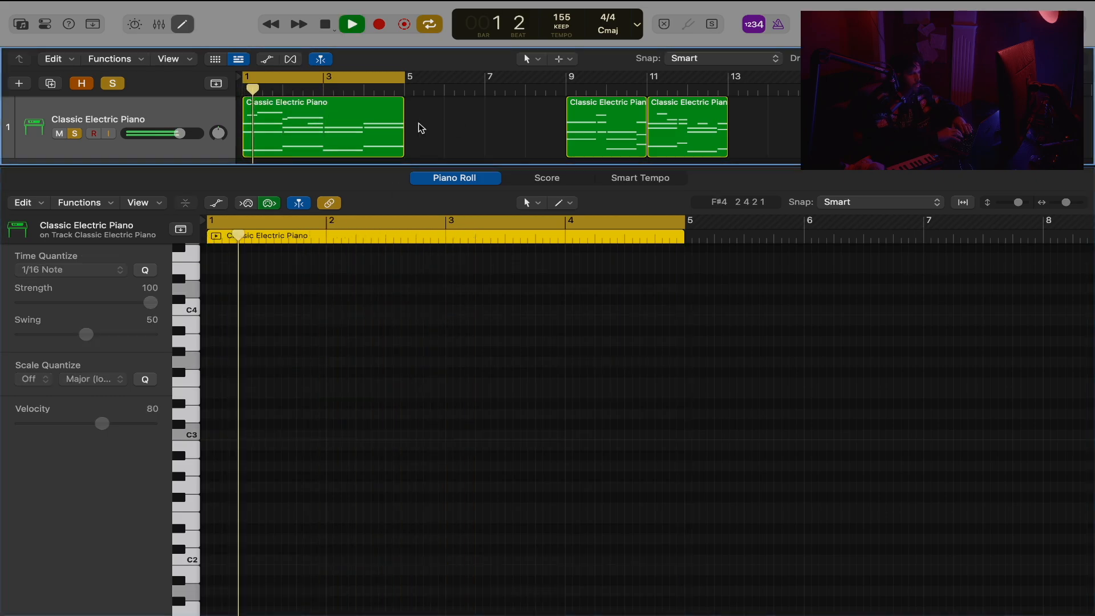
Shorten the region to bars 1 and 2, repeat it over bars 3 and 4, and join both into one region.
drag(403, 143, 323, 143)
key(super+r)
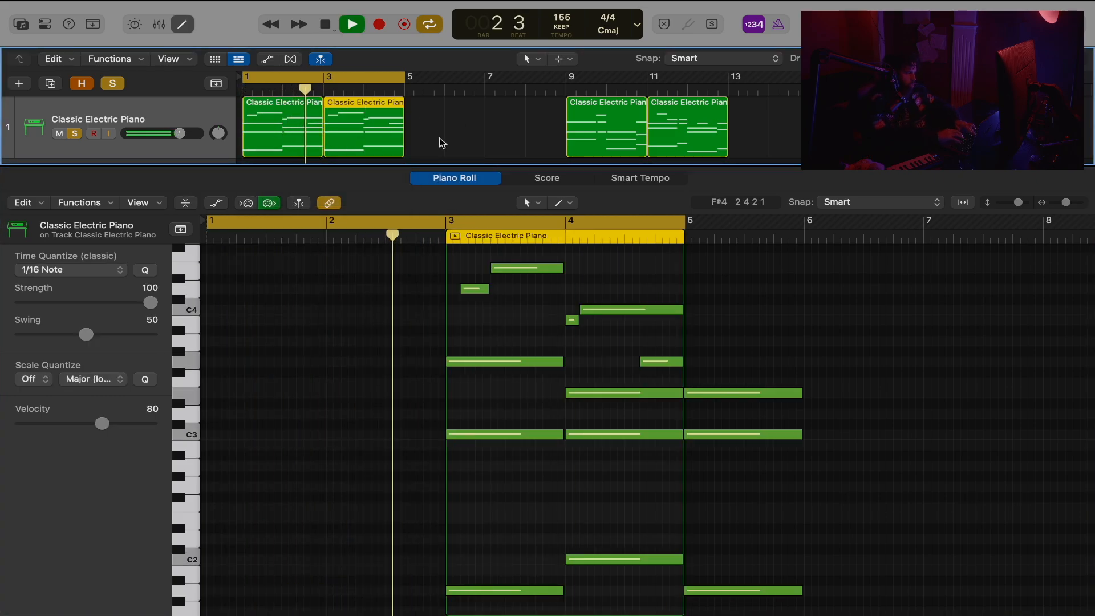
shift+click(262, 125)
key(super+j)
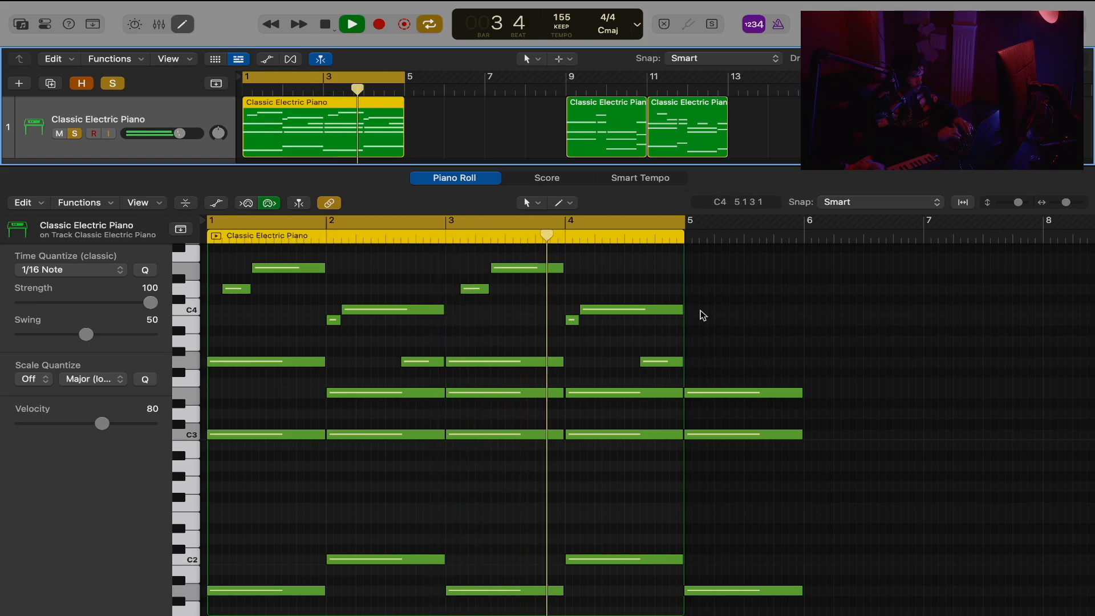
Delete the three leftover chord notes in bar 5 and play the four-bar loop.
drag(702, 313, 723, 607)
key(Delete)
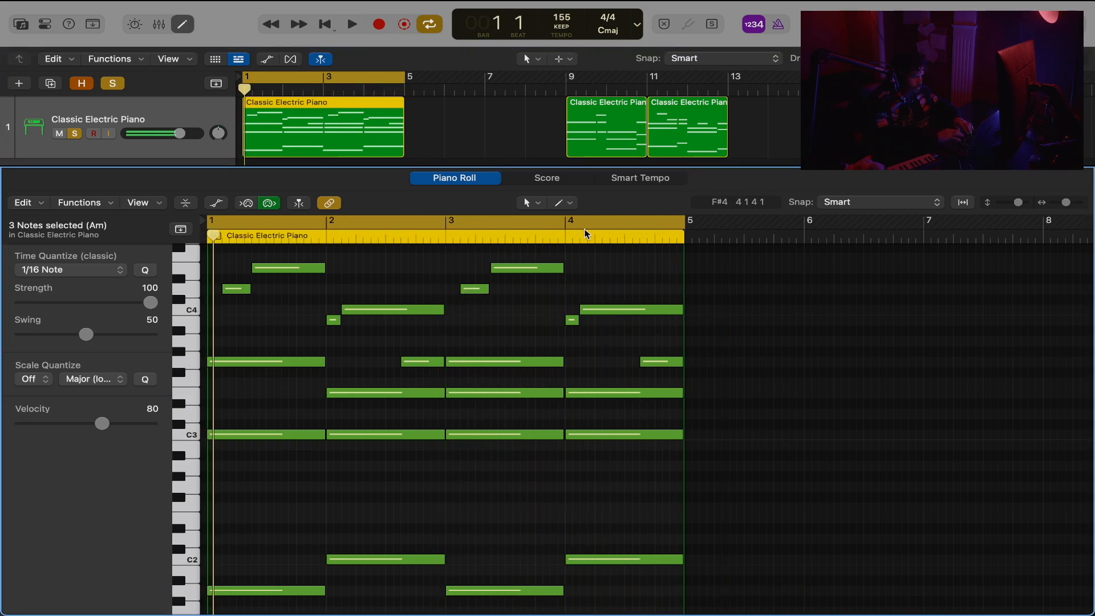
scroll(495, 382, down, 2)
scroll(494, 383, up, 5)
key(space)
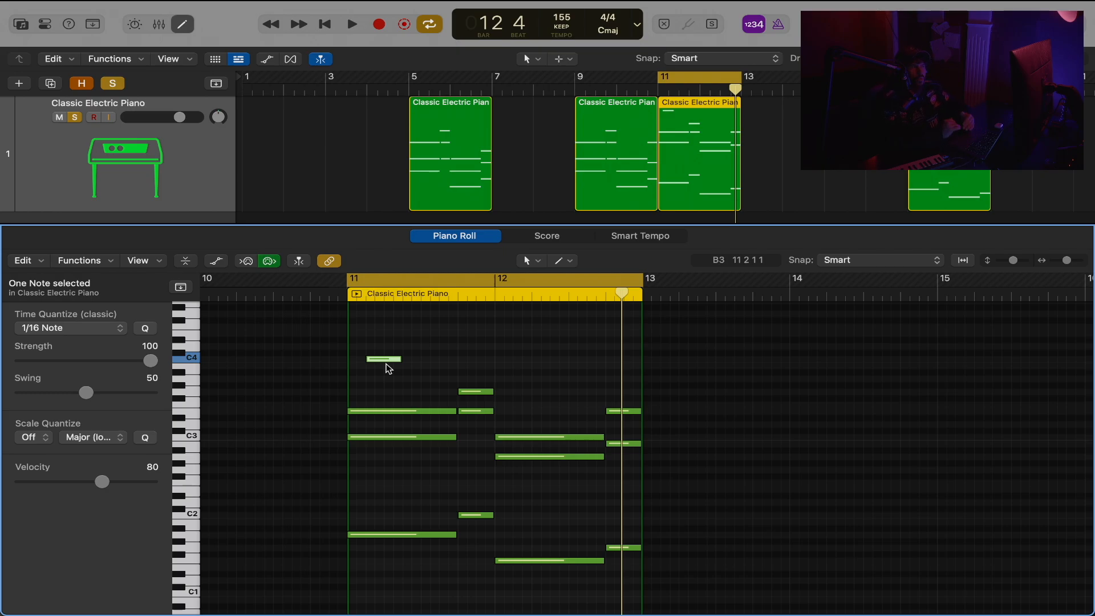
Play the finished two-bar progression with melody in bars 17 and 18.
scroll(733, 447, left, 1)
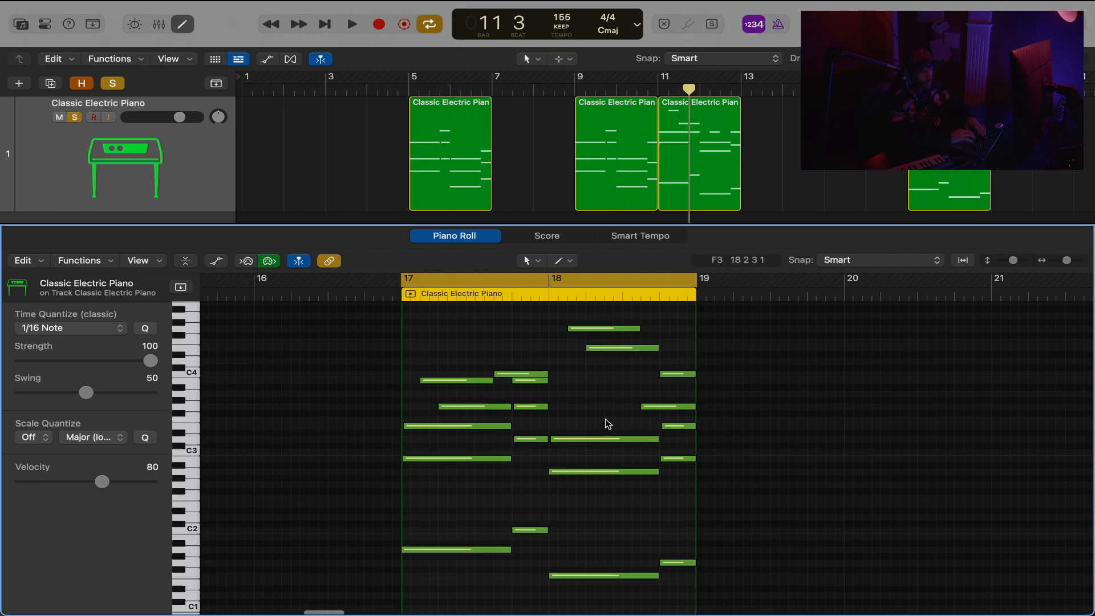
mouse_move(606, 421)
mouse_down()
mouse_move(559, 454)
mouse_move(515, 454)
mouse_move(594, 422)
mouse_up()
key(space)
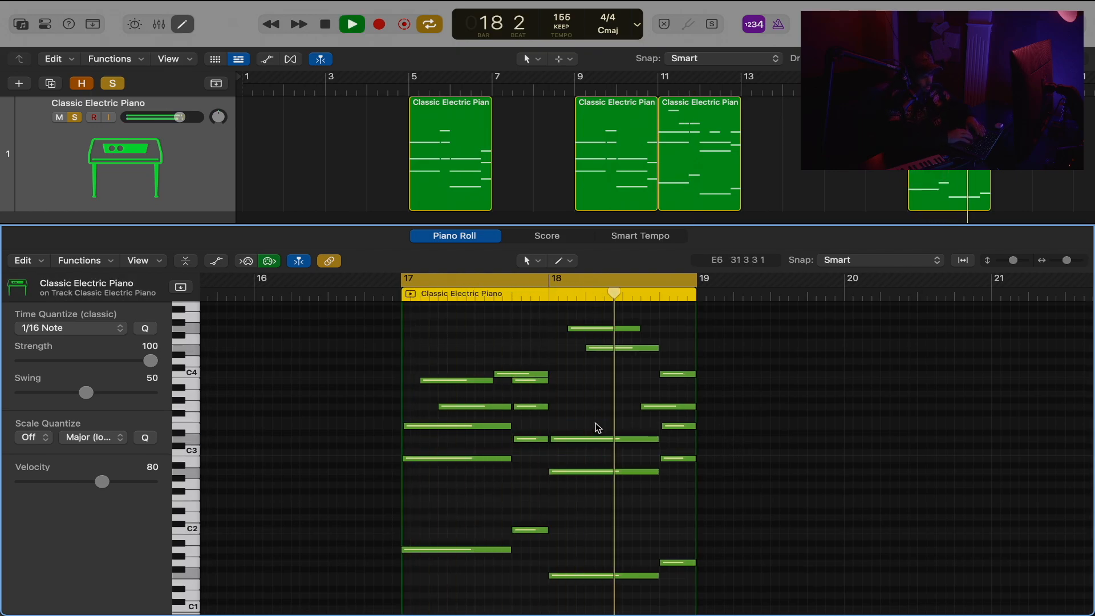
scroll(597, 424, down, 1)
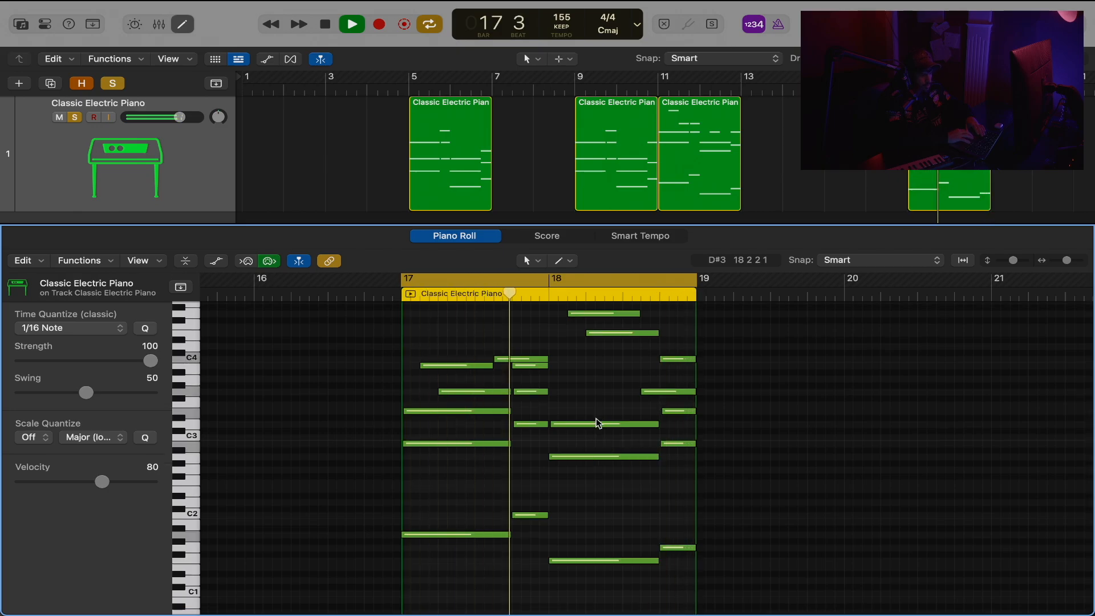
scroll(597, 423, down, 1)
Delete the eight melody notes in bars 17 and 18, leaving only the chords, and turn off snapping.
drag(1013, 261, 1011, 261)
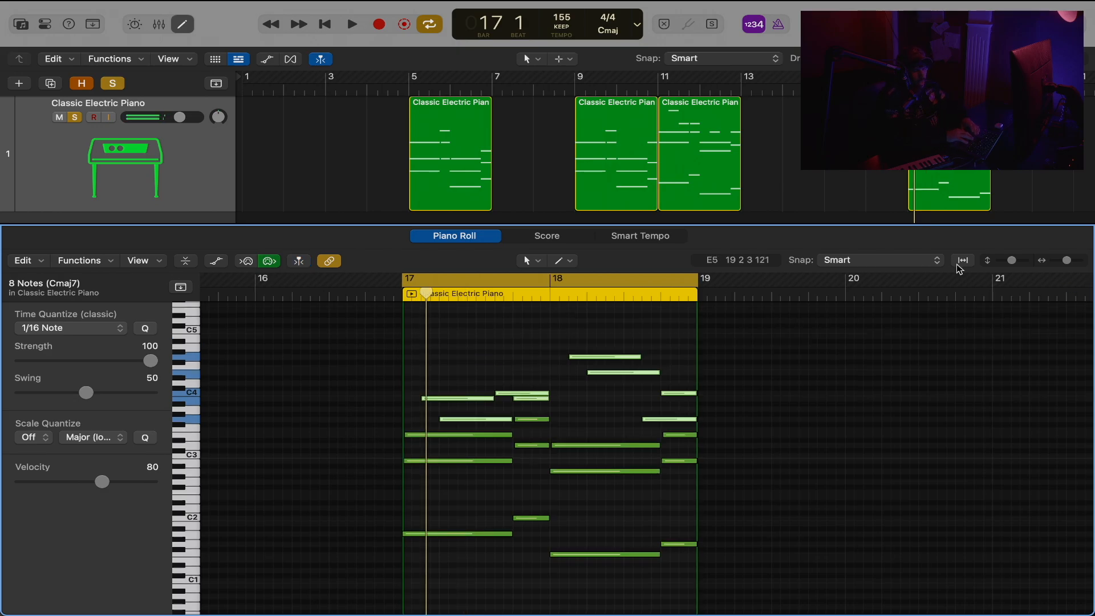
key(Delete)
drag(1068, 258, 1073, 260)
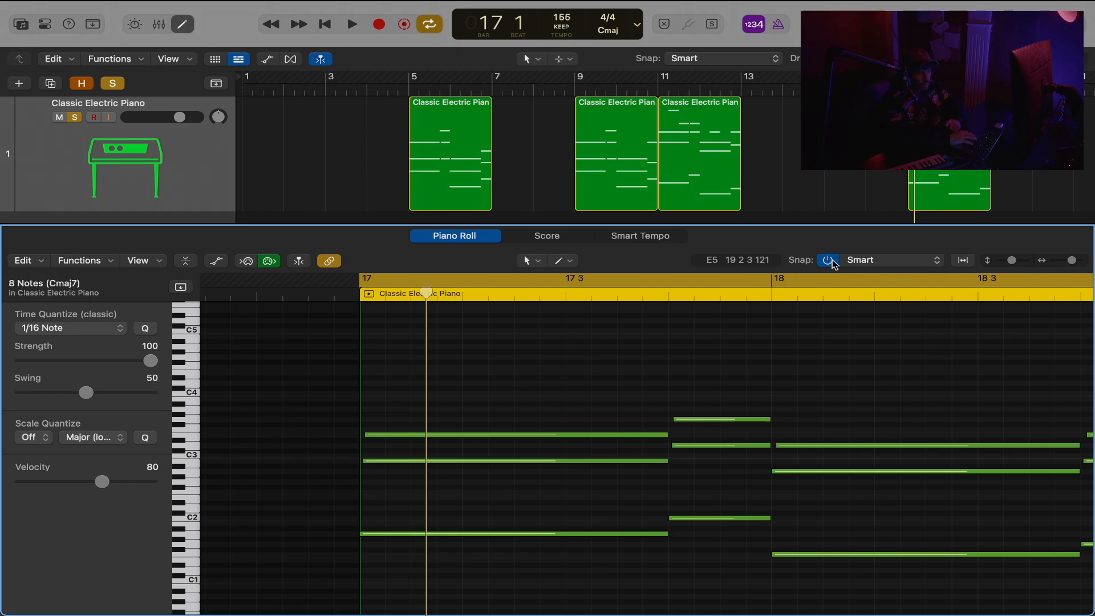
key(super+Right)
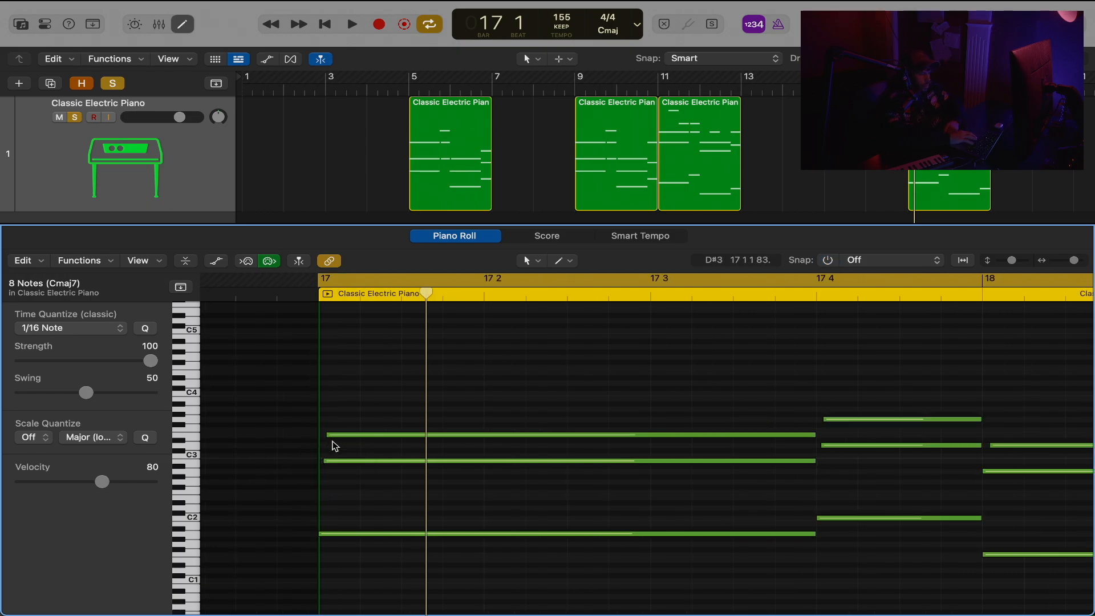
Delay the starts of the E3 and B2 notes in the first chord of bar 17 for a strummed feel, and play it.
drag(329, 435, 331, 436)
scroll(627, 422, right, 5)
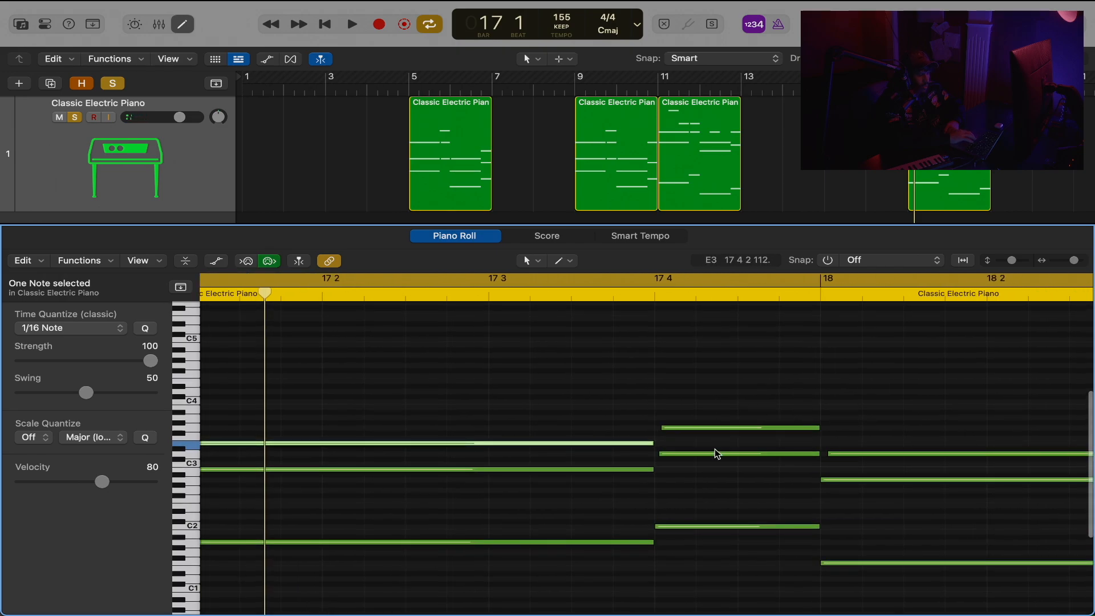
scroll(444, 410, left, 6)
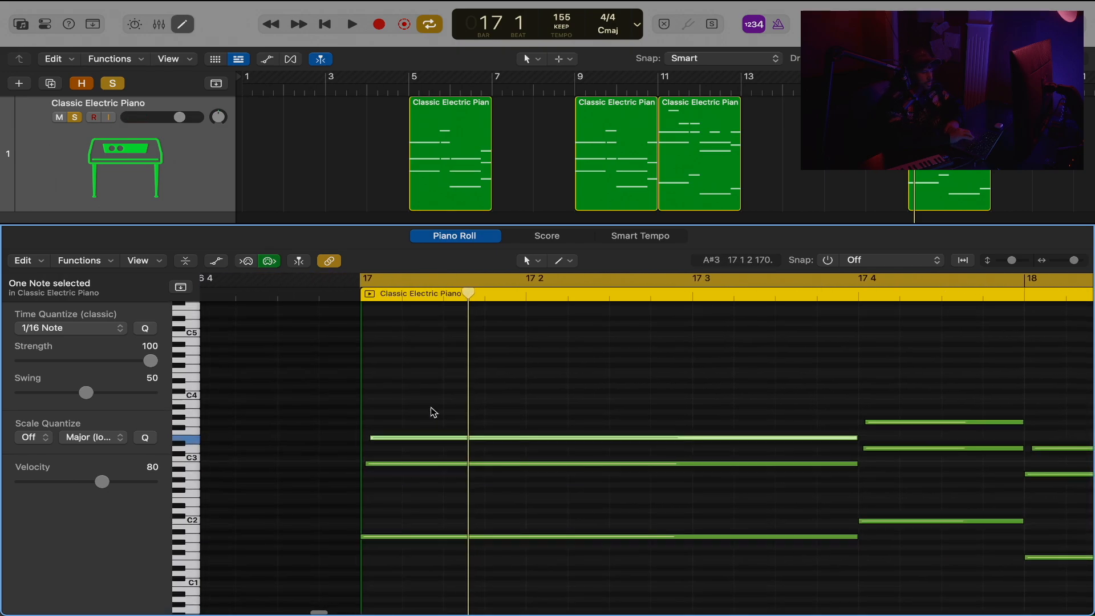
drag(380, 438, 390, 437)
click(371, 464)
key(space)
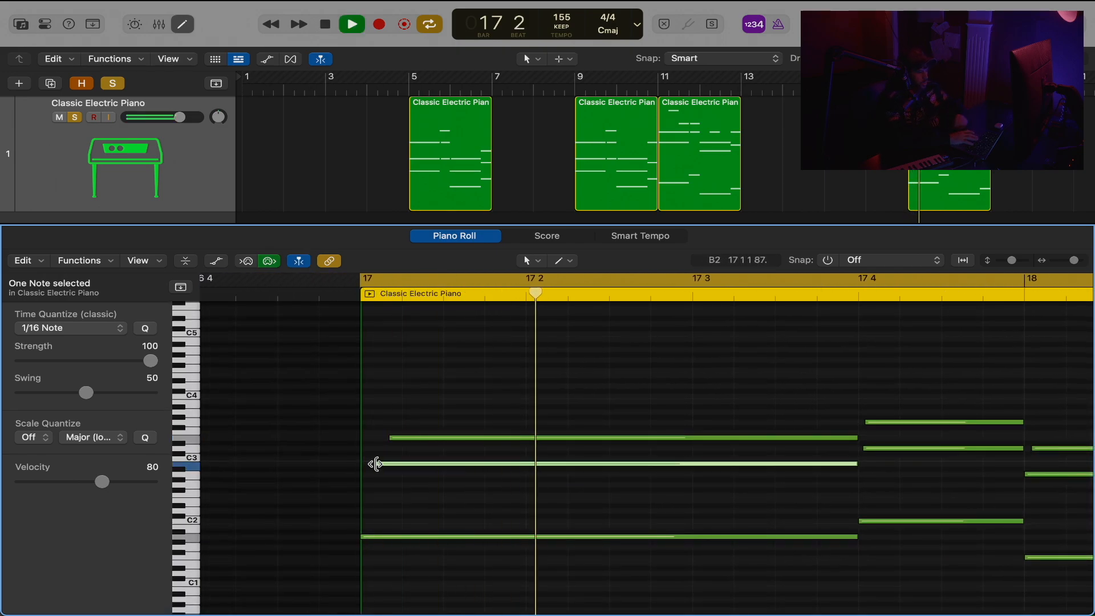
scroll(376, 464, right, 2)
scroll(731, 414, right, 5)
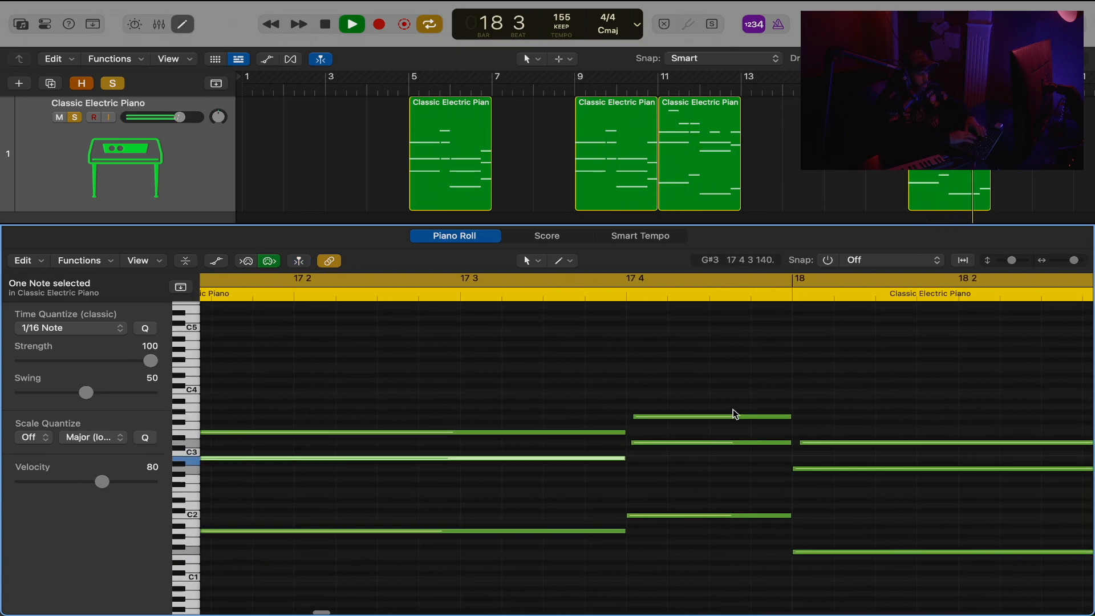
Play the original chord region from bar 5 and open it in the piano roll for comparison.
key(space)
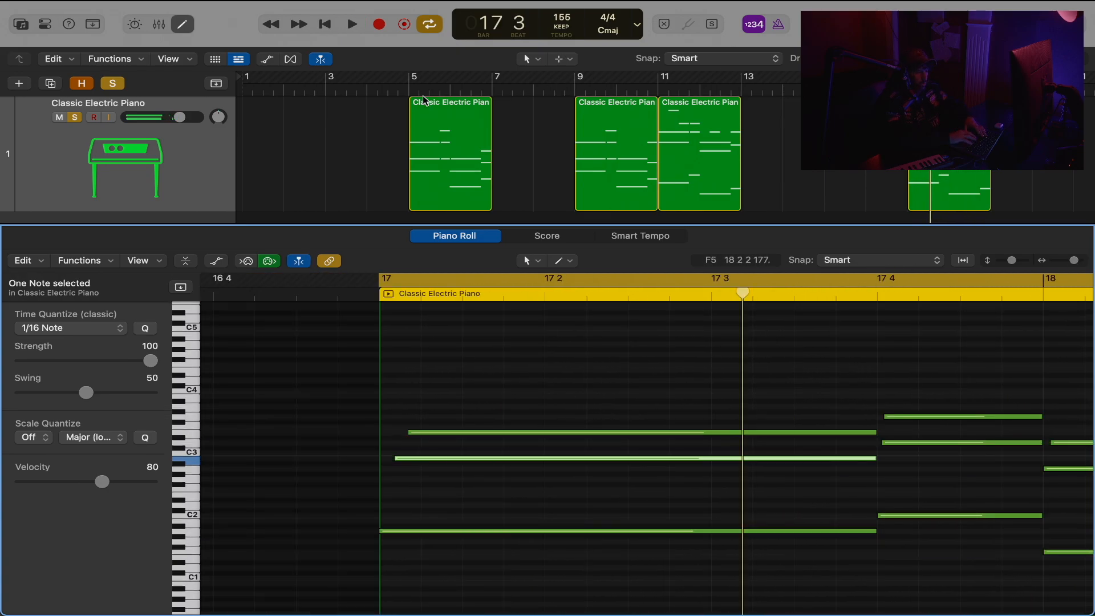
click(412, 91)
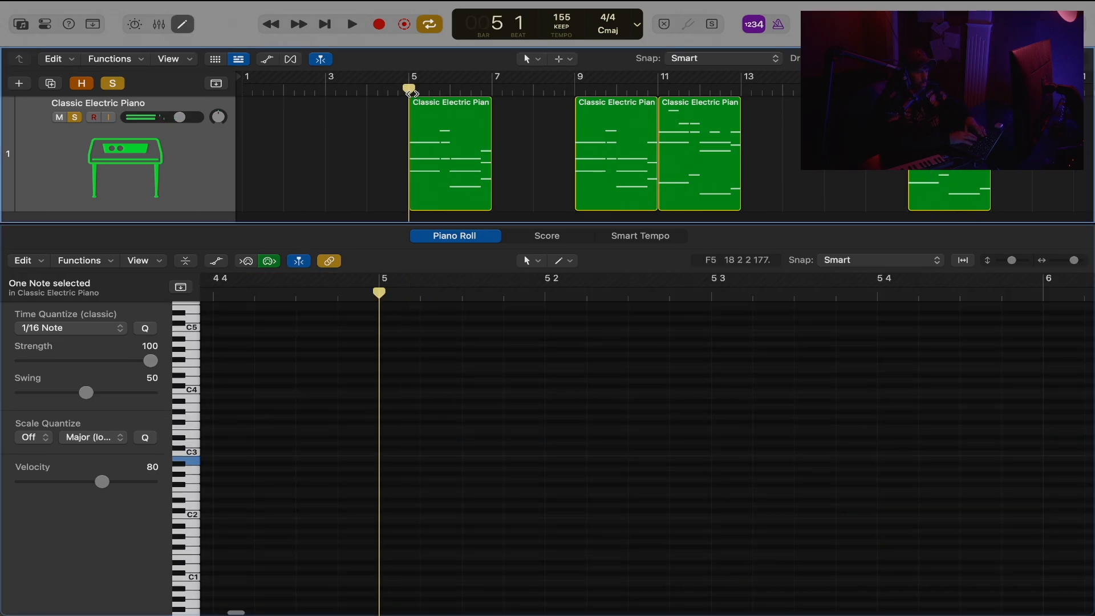
key(space)
click(452, 130)
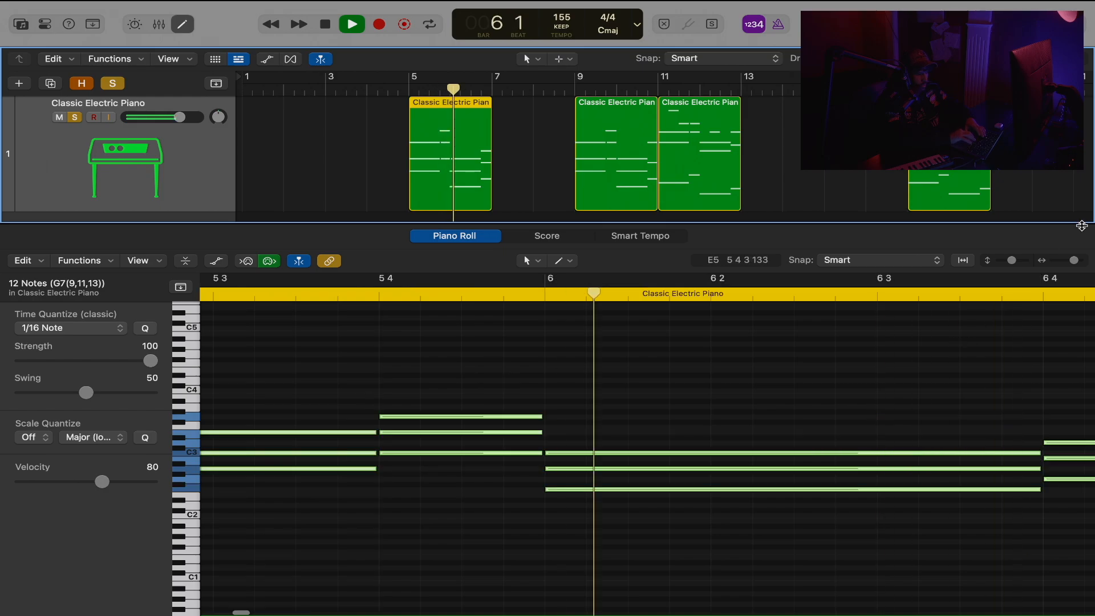
Show the hidden tracks and turn off track soloing.
drag(1074, 260, 1068, 261)
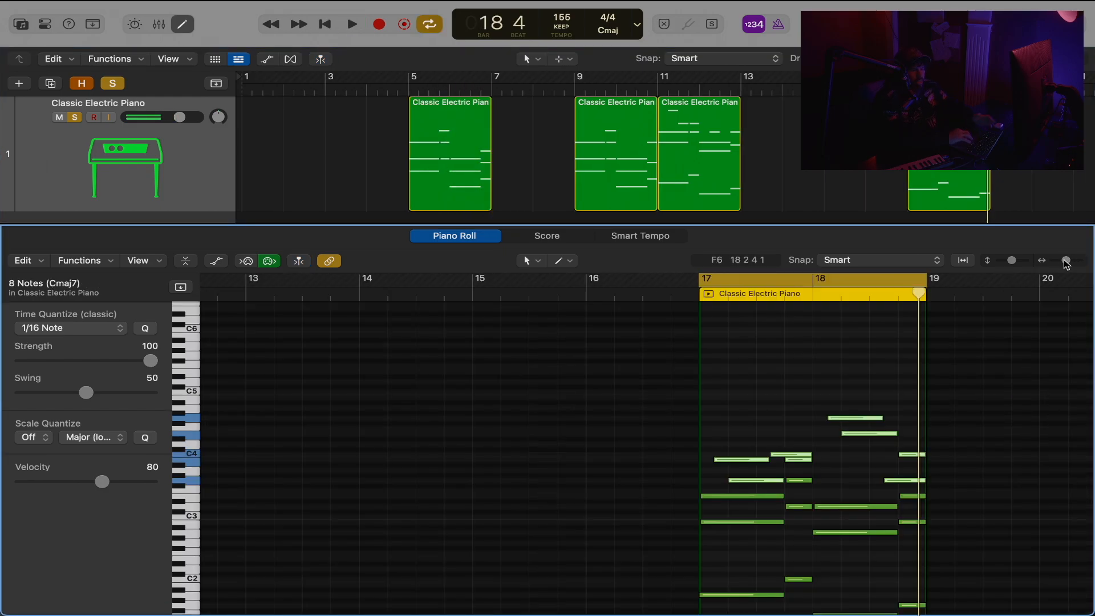
drag(1068, 261, 1064, 262)
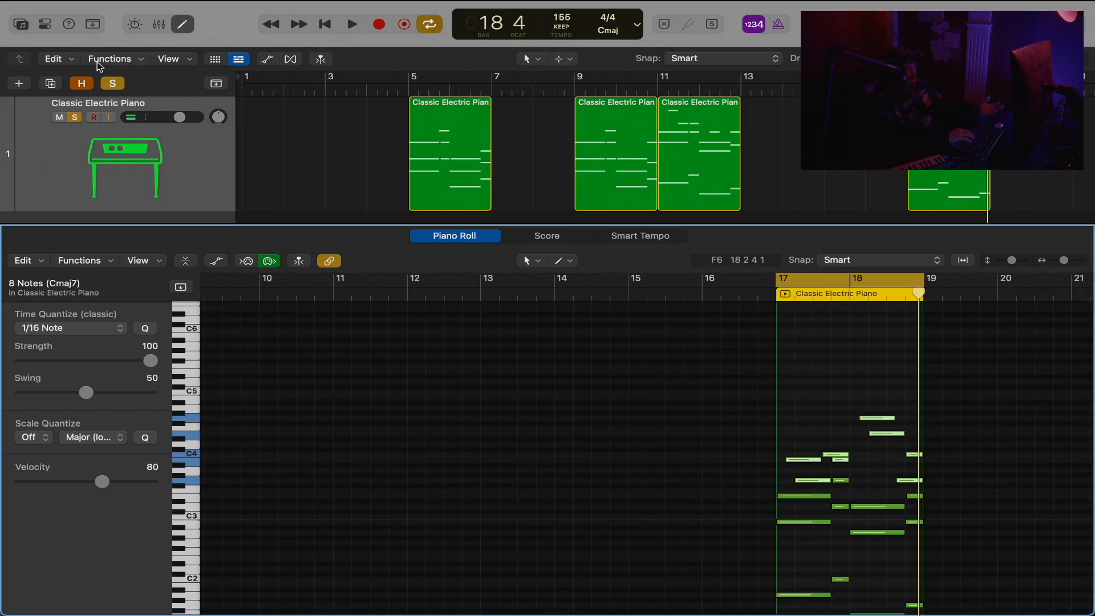
click(85, 83)
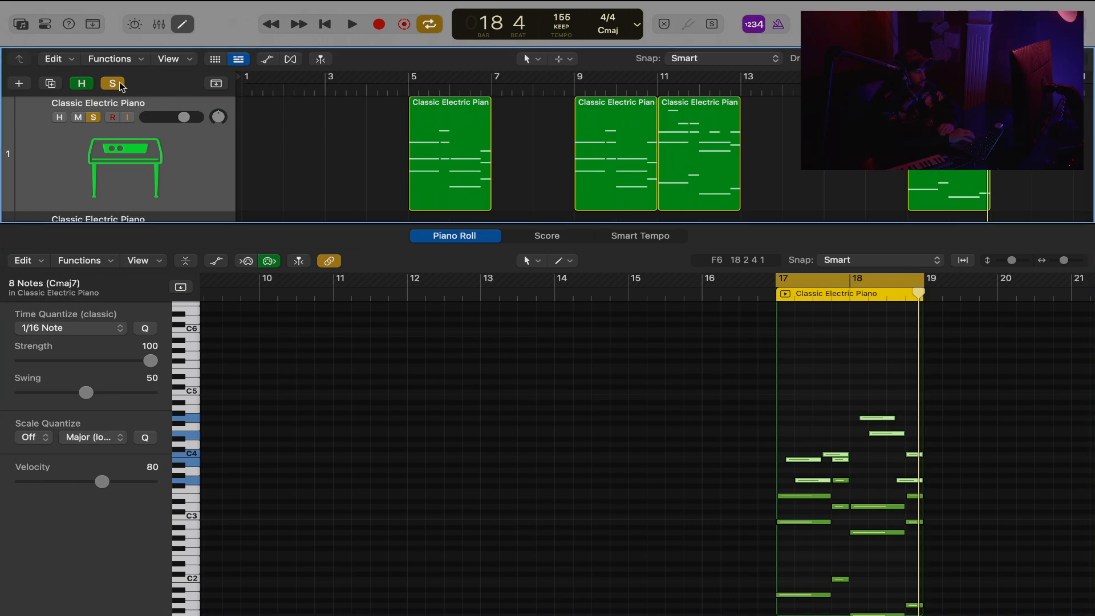
click(119, 86)
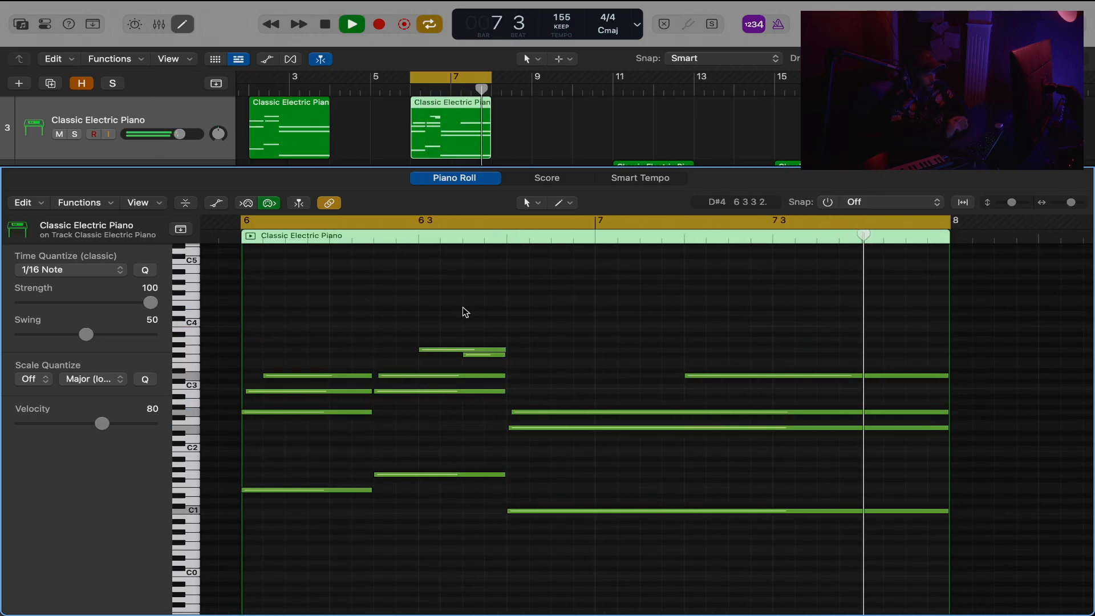
Open the bar 11 region on track 4, play its two chords and set snapping back to Smart.
key(space)
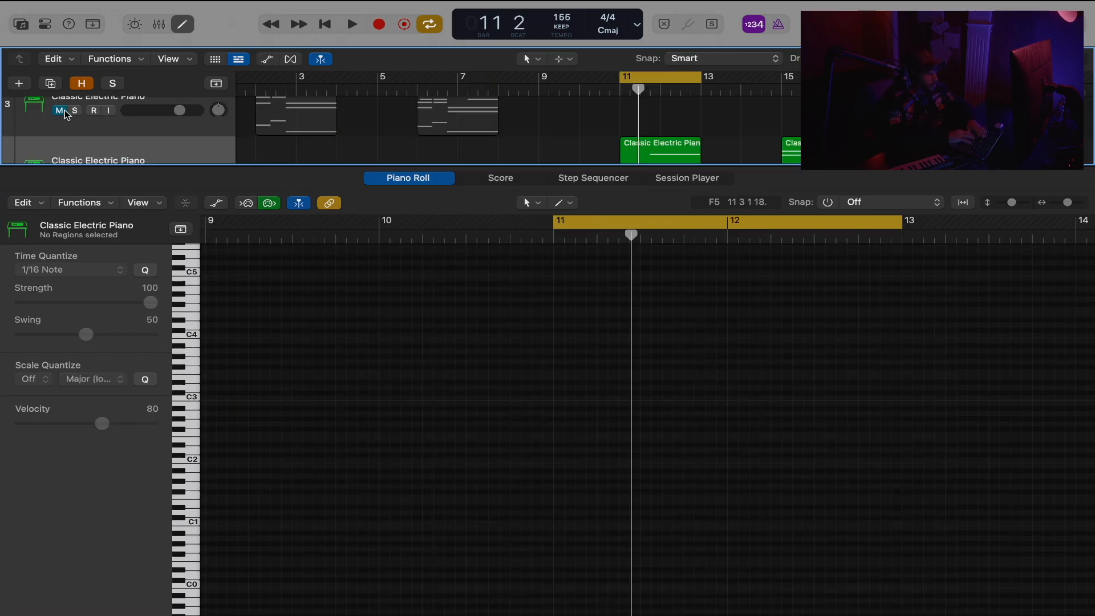
scroll(66, 128, down, 2)
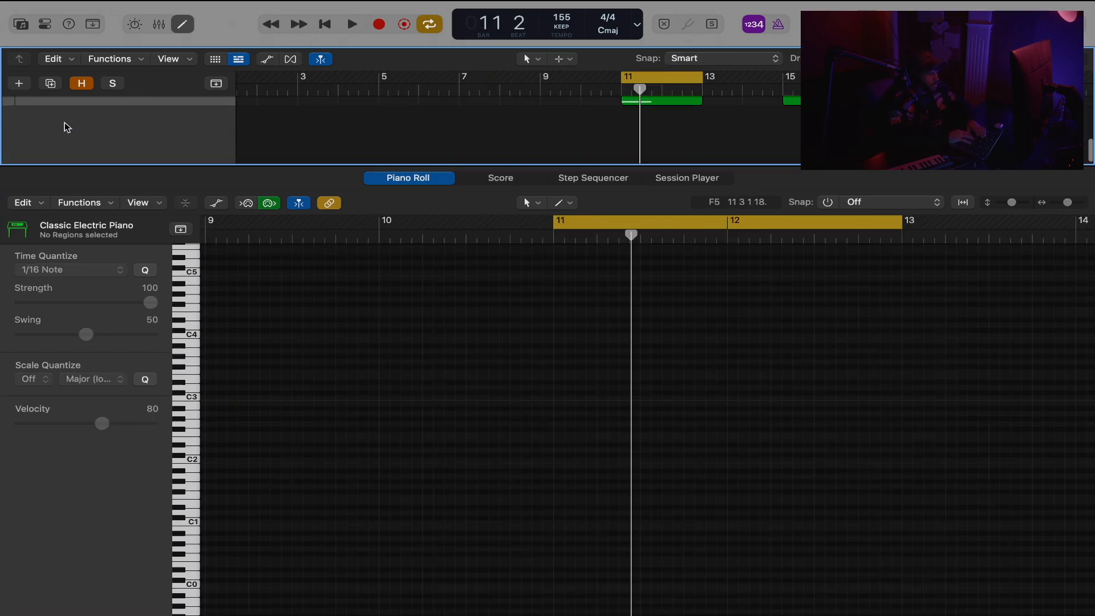
click(626, 141)
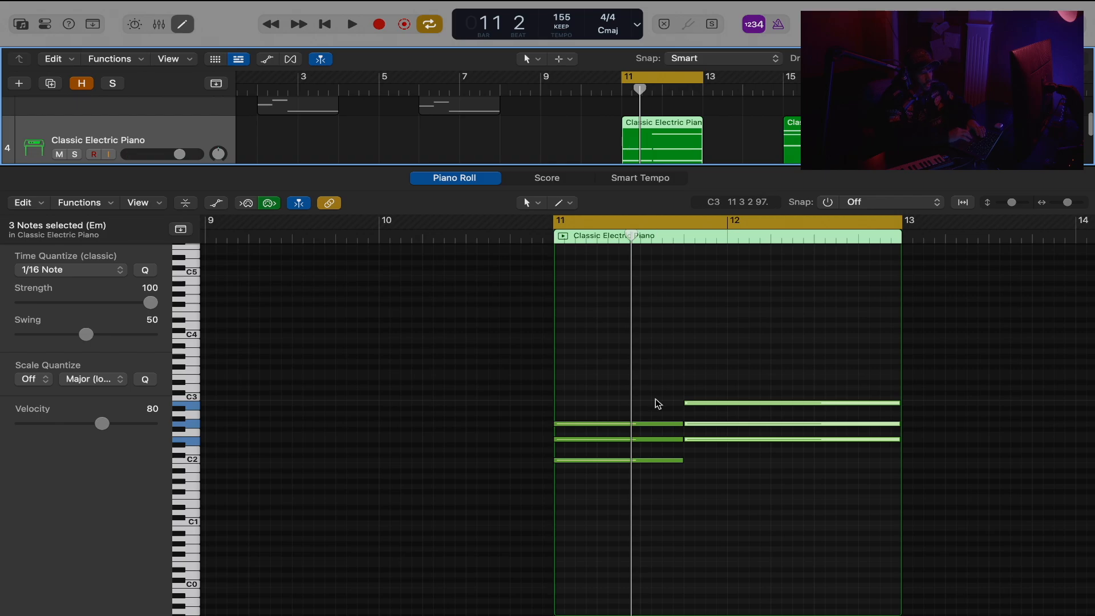
drag(796, 358, 533, 497)
key(space)
scroll(776, 446, right, 2)
scroll(776, 445, down, 1)
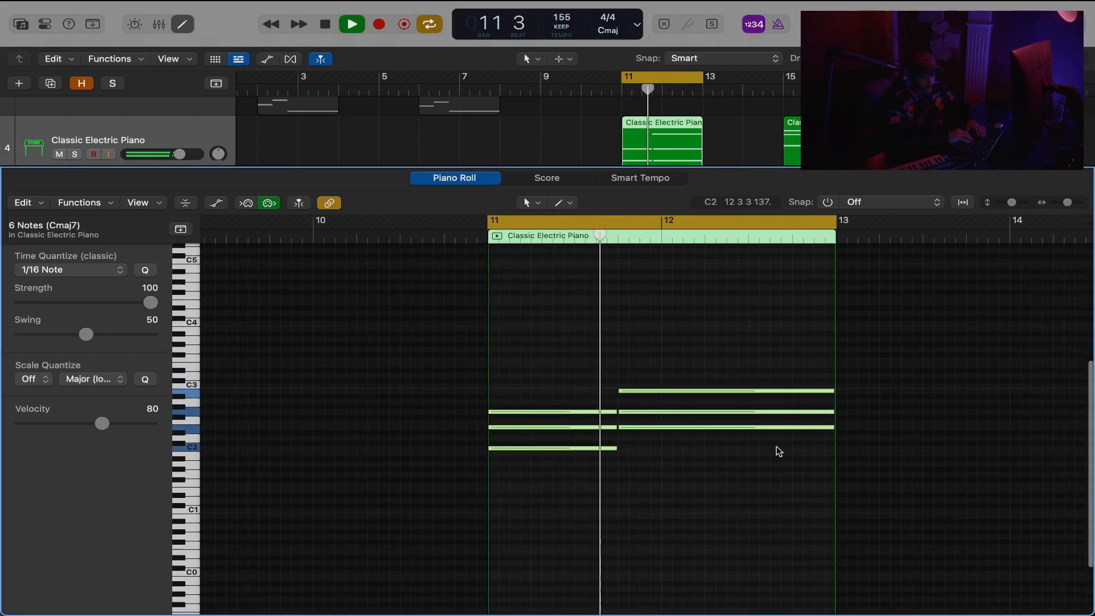
scroll(776, 445, right, 1)
scroll(776, 446, down, 1)
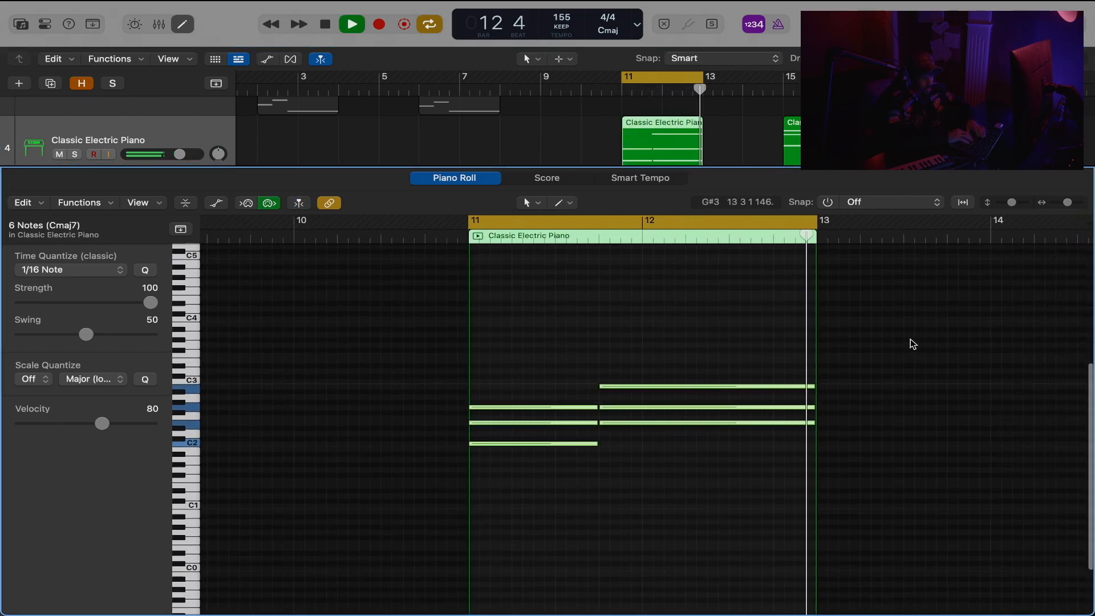
click(827, 203)
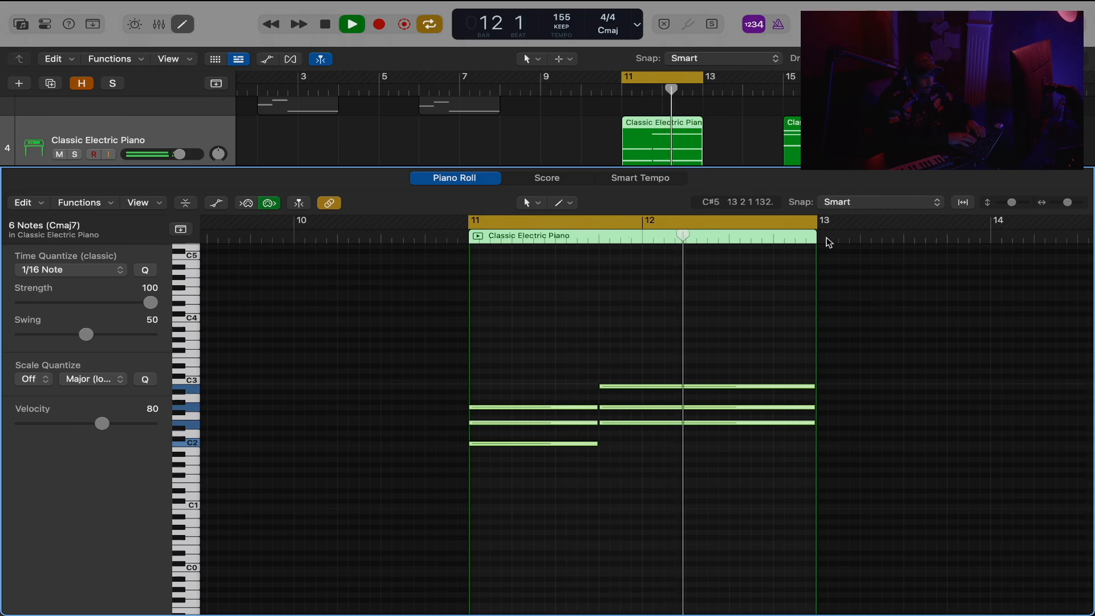
key(space)
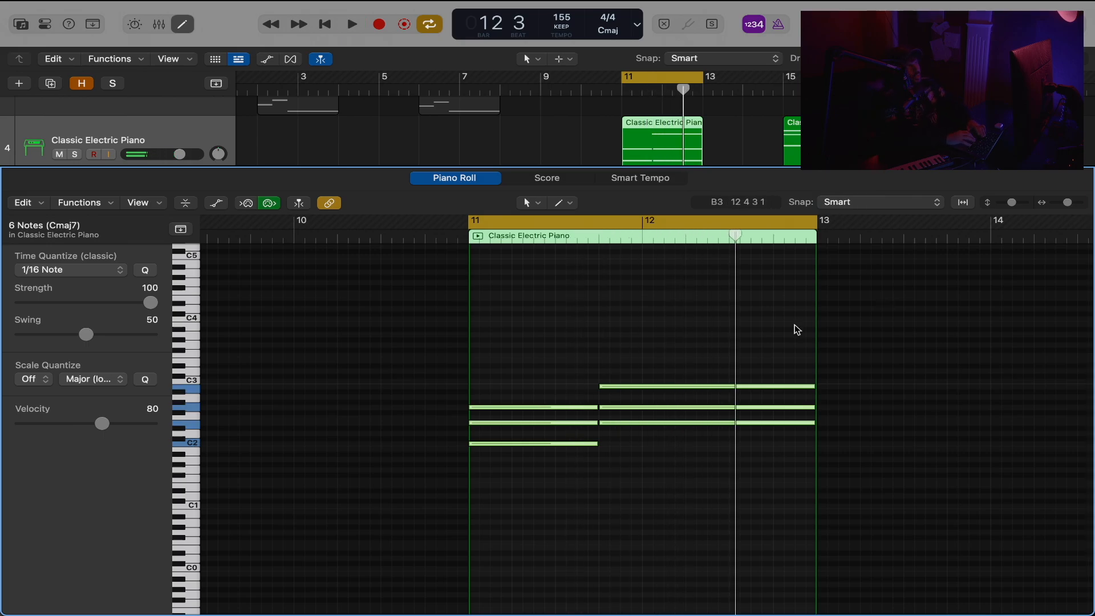
Move the cycle range to bars 15 and 16 and open the track 4 region there.
drag(694, 89, 856, 89)
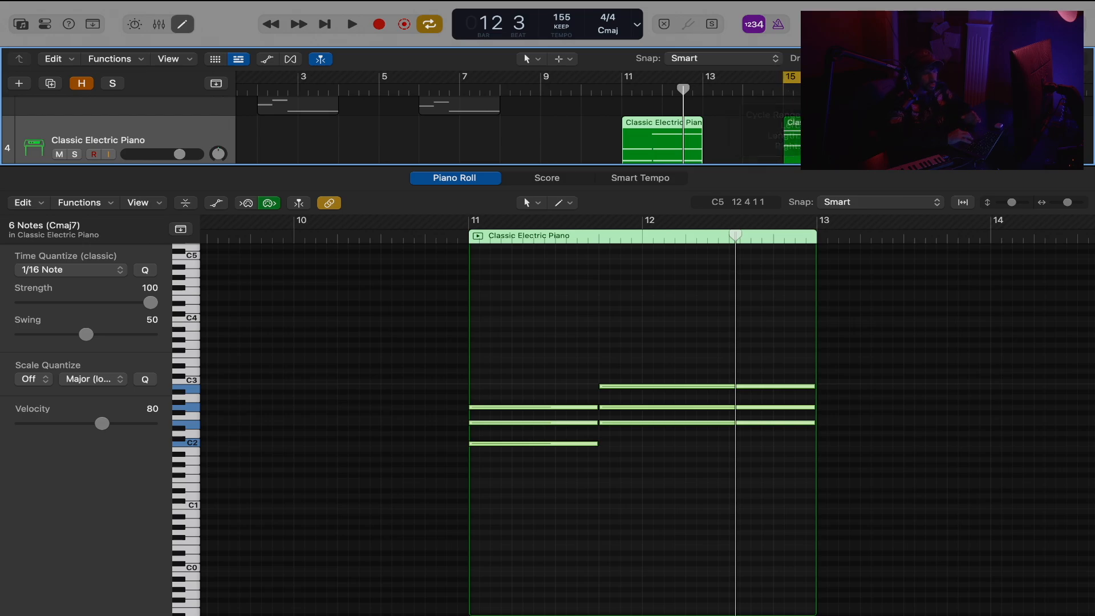
click(823, 136)
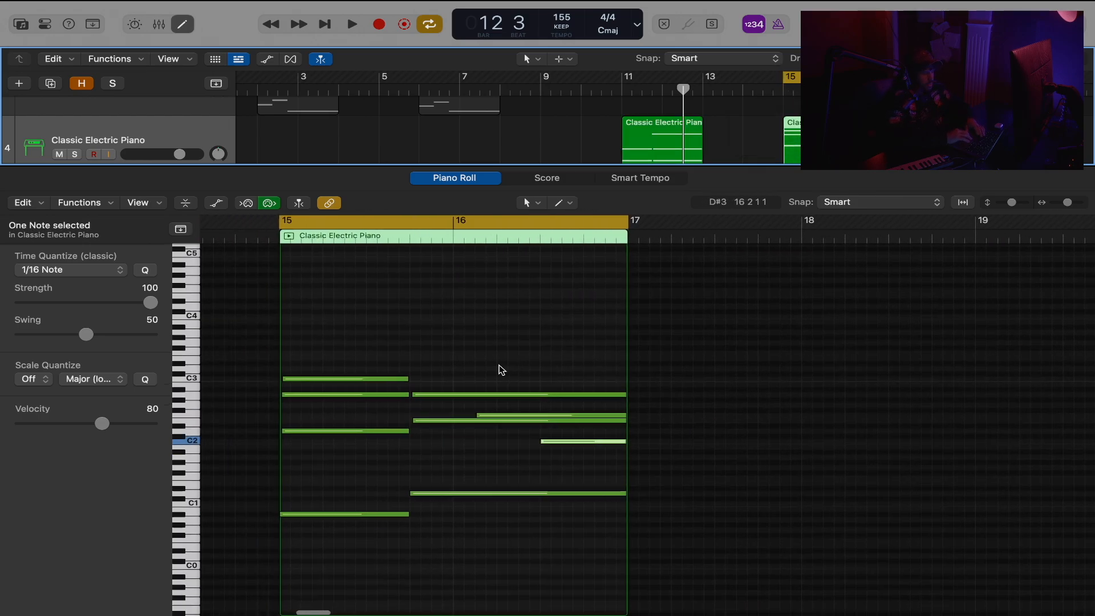
Deselect the notes and play back the strummed chord region in bars 15 and 16 on track 4.
click(422, 363)
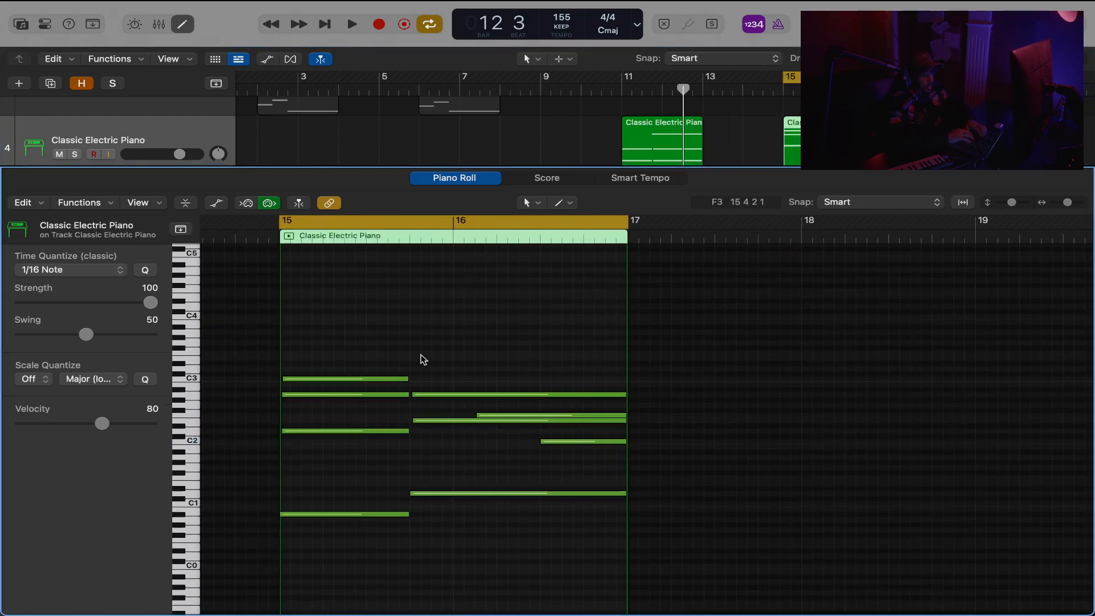
key(space)
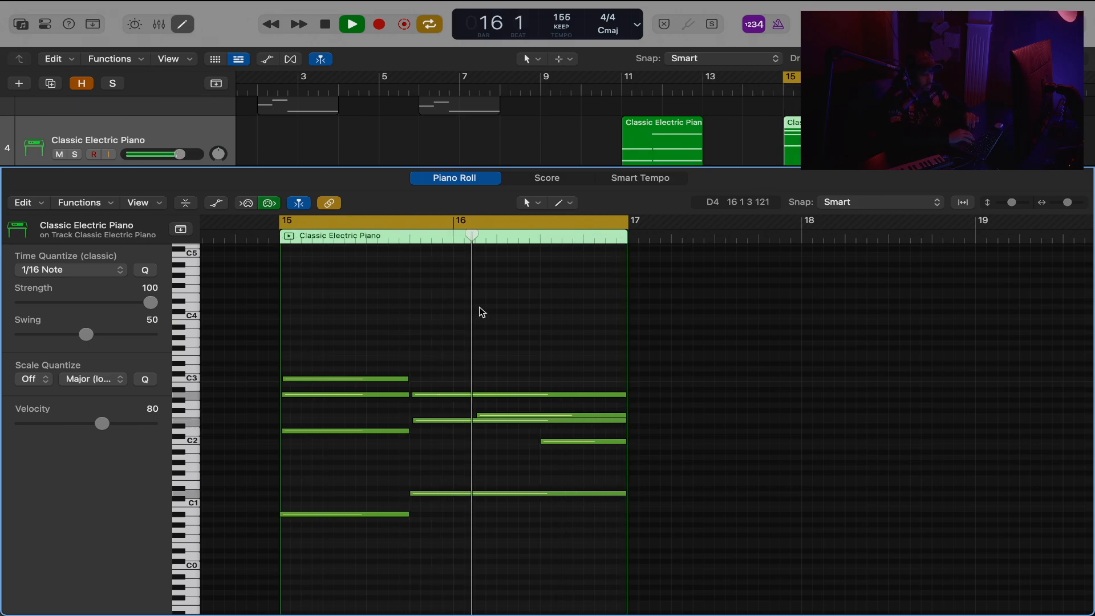
key(space)
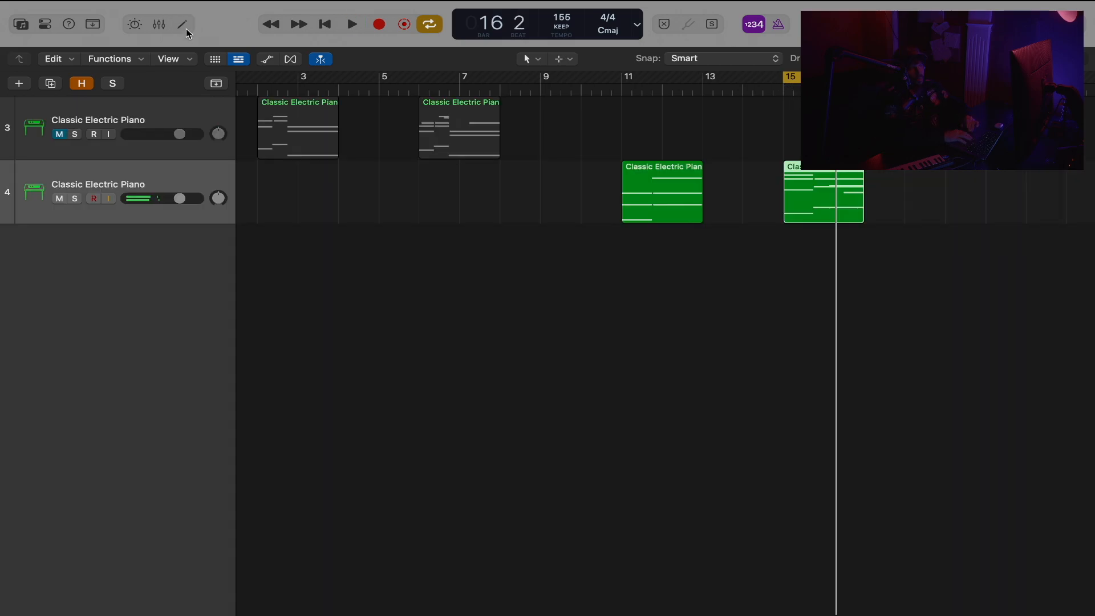
Hide the earlier chord tracks, leaving Classic Electric Piano track 5 in view.
click(179, 24)
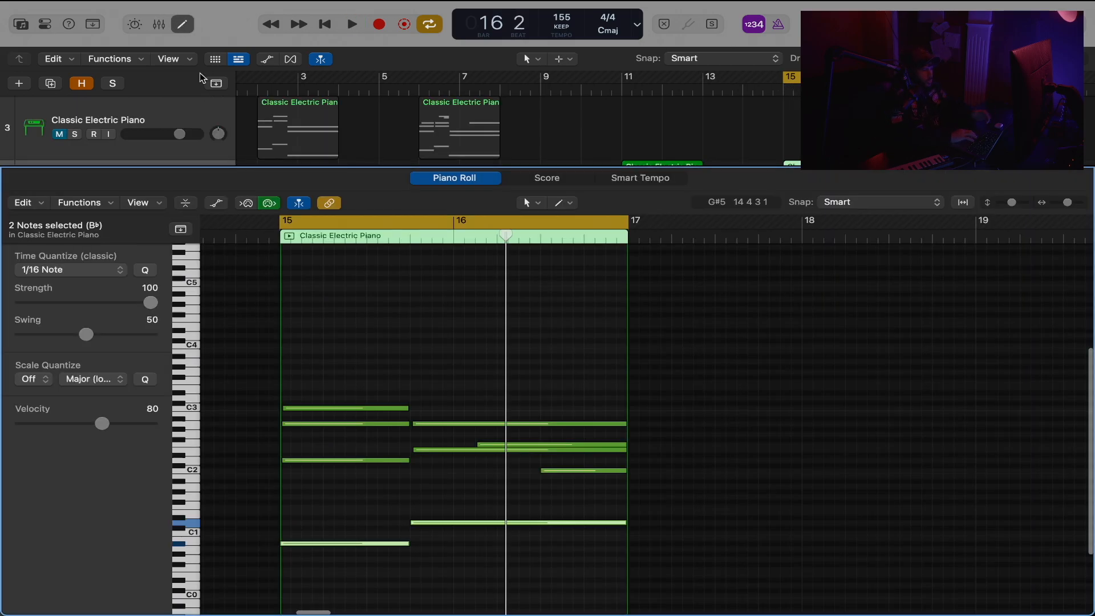
scroll(199, 78, down, 5)
click(82, 84)
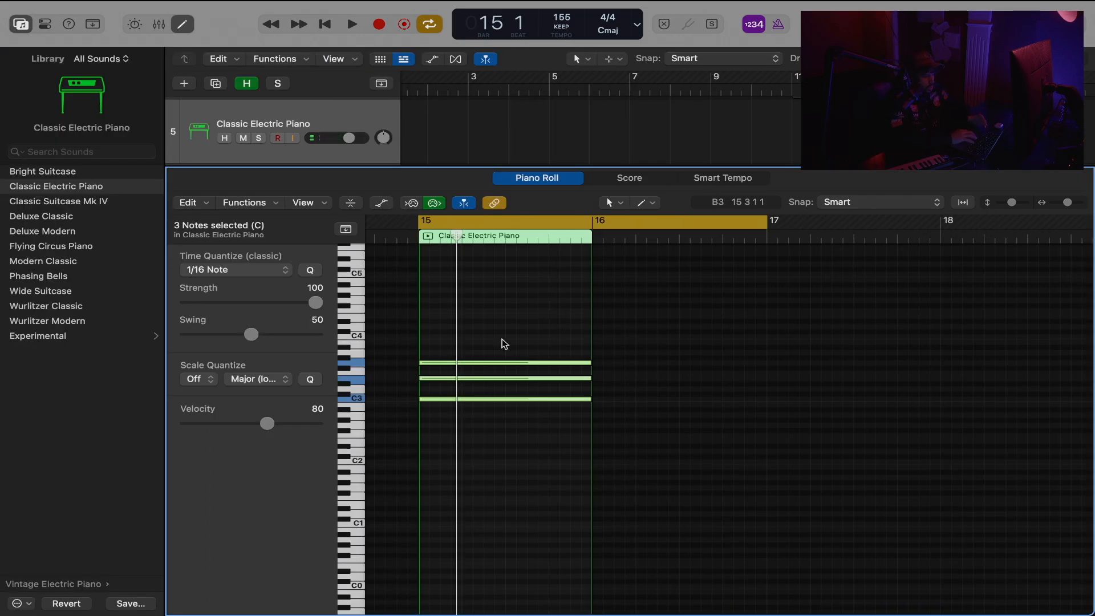
Clear the C major chord in bar 15 down to a single C3 note.
drag(482, 388, 495, 355)
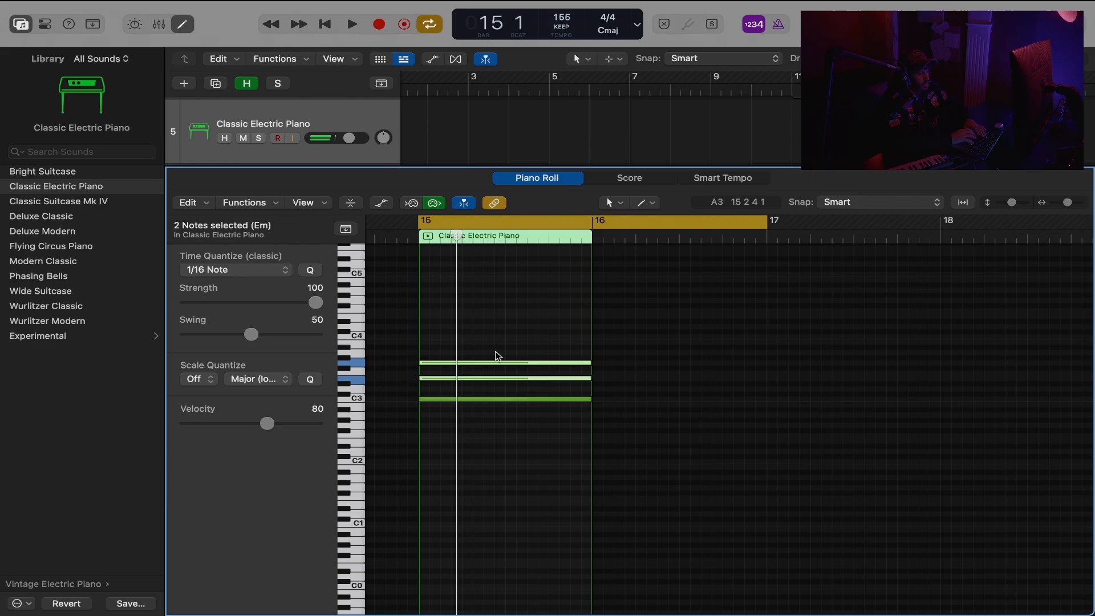
click(508, 392)
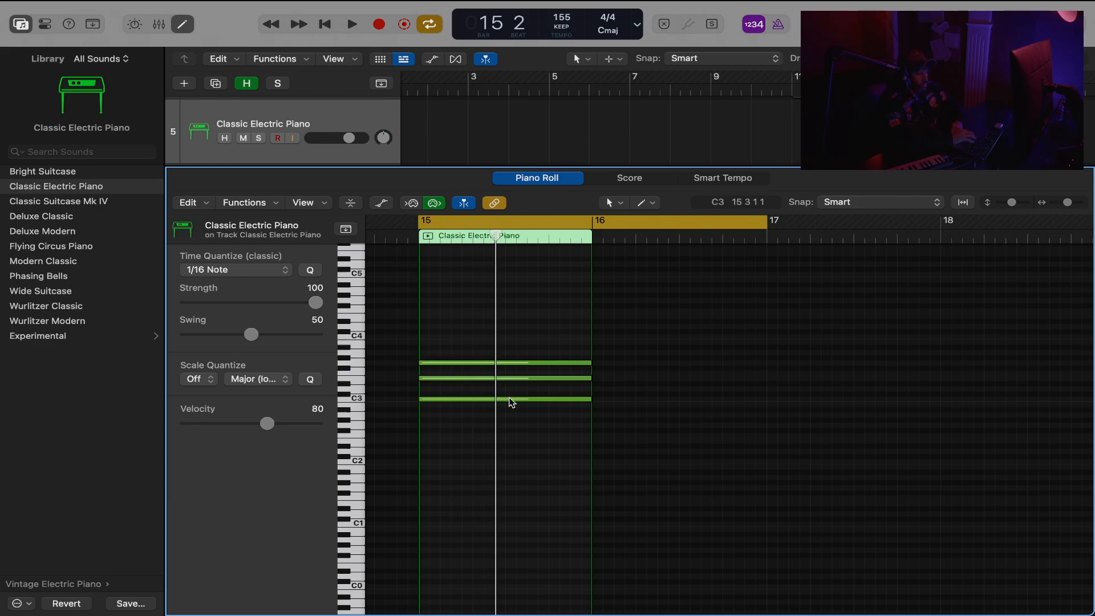
key(super+z)
drag(494, 292, 437, 434)
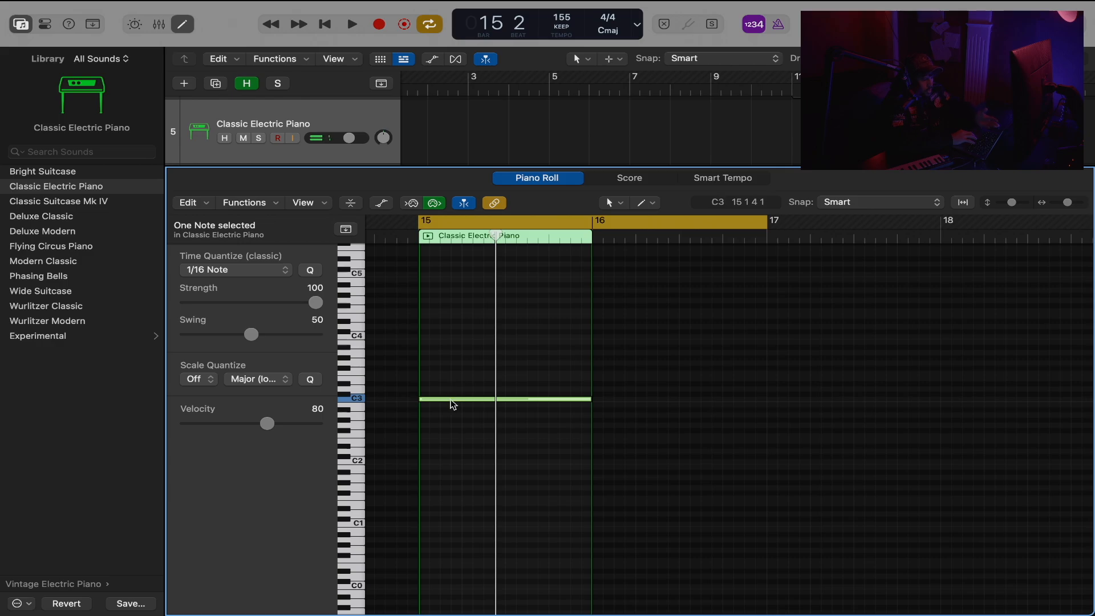
Add E3 and G3 above the C3 note, both starting at the beginning of bar 15.
drag(448, 398, 446, 381)
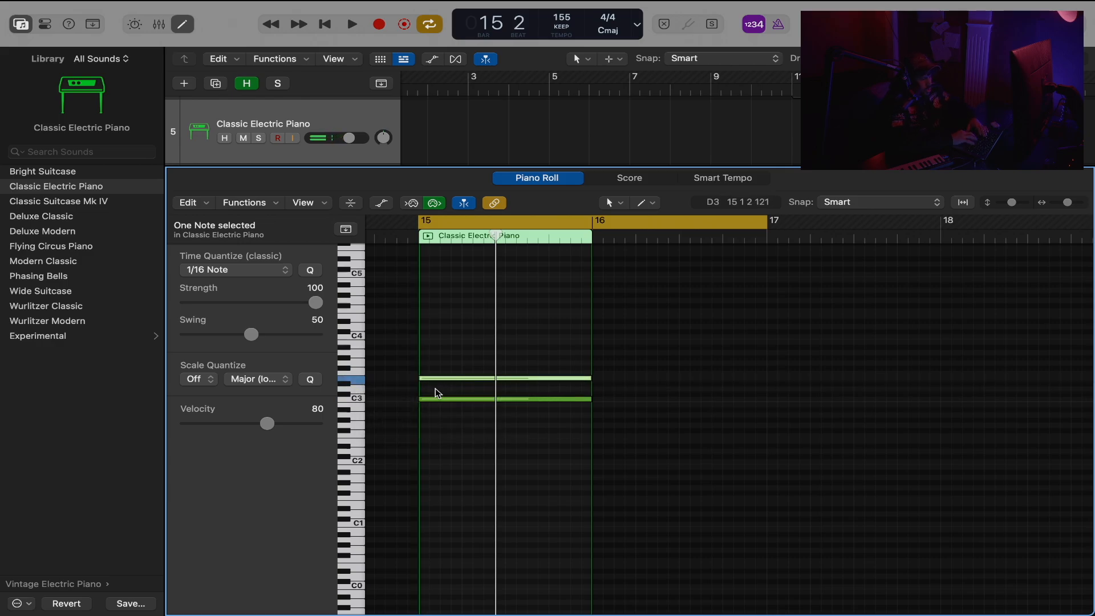
super+click(434, 363)
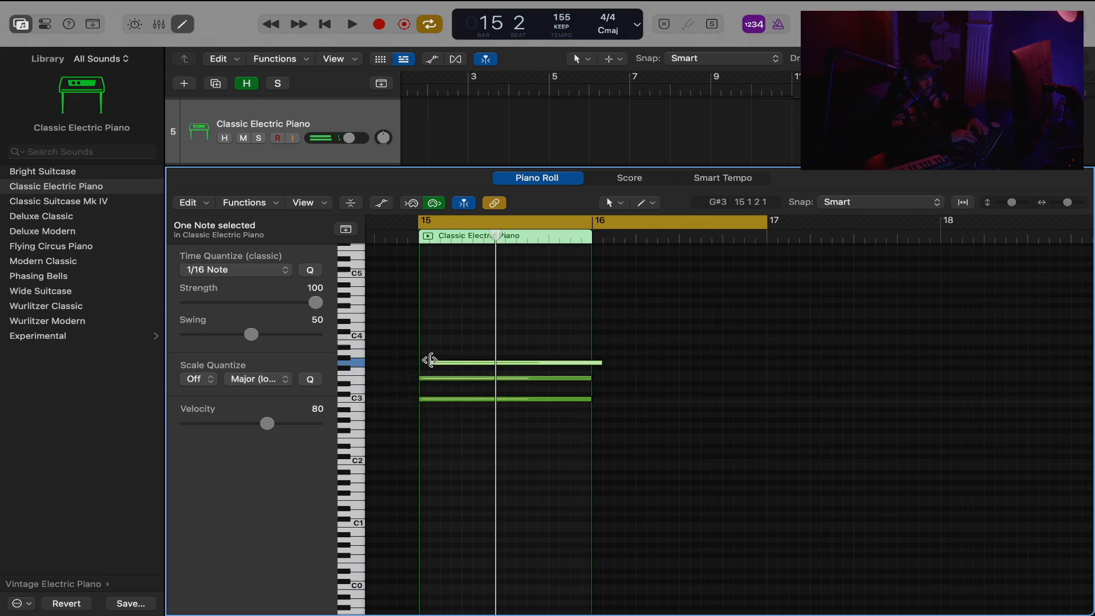
drag(431, 360, 421, 360)
click(536, 327)
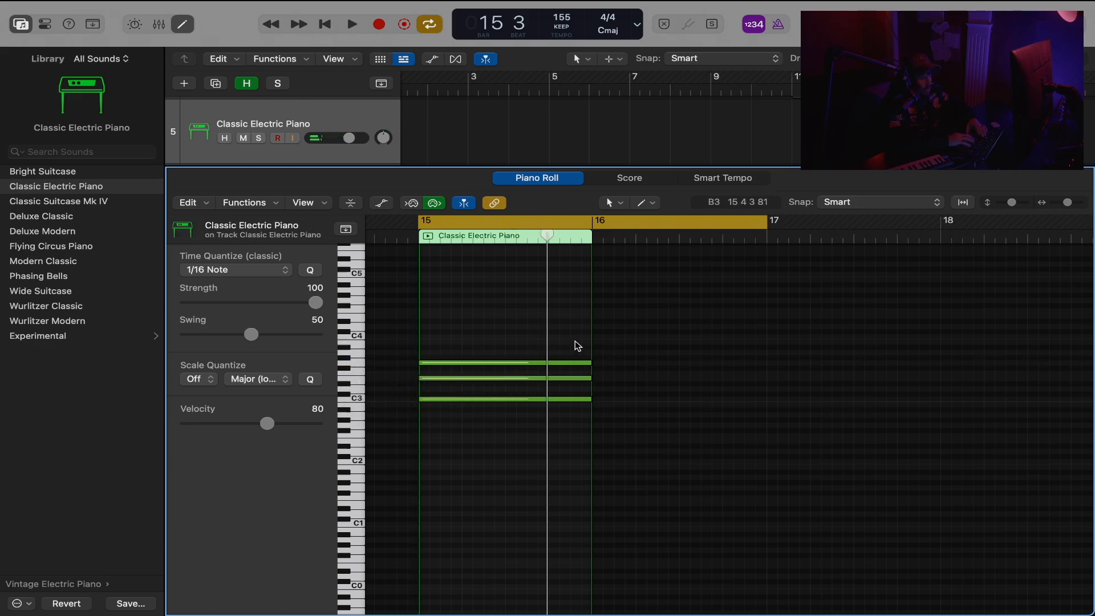
Lower the chord's middle note to D#3, play it back and extend the region to bar 17.
click(578, 378)
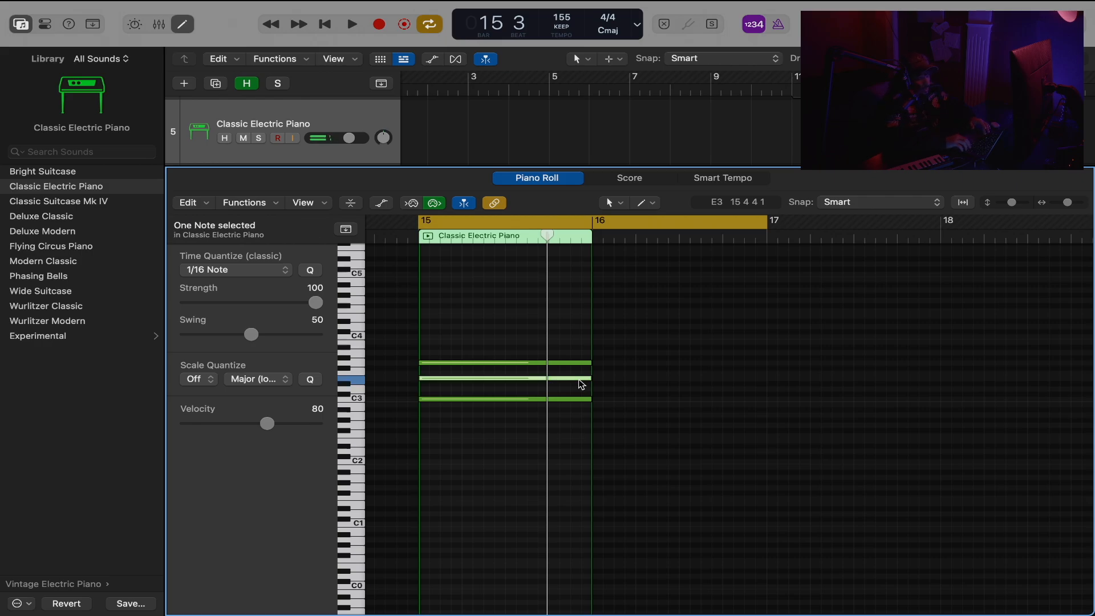
drag(580, 381, 580, 386)
key(space)
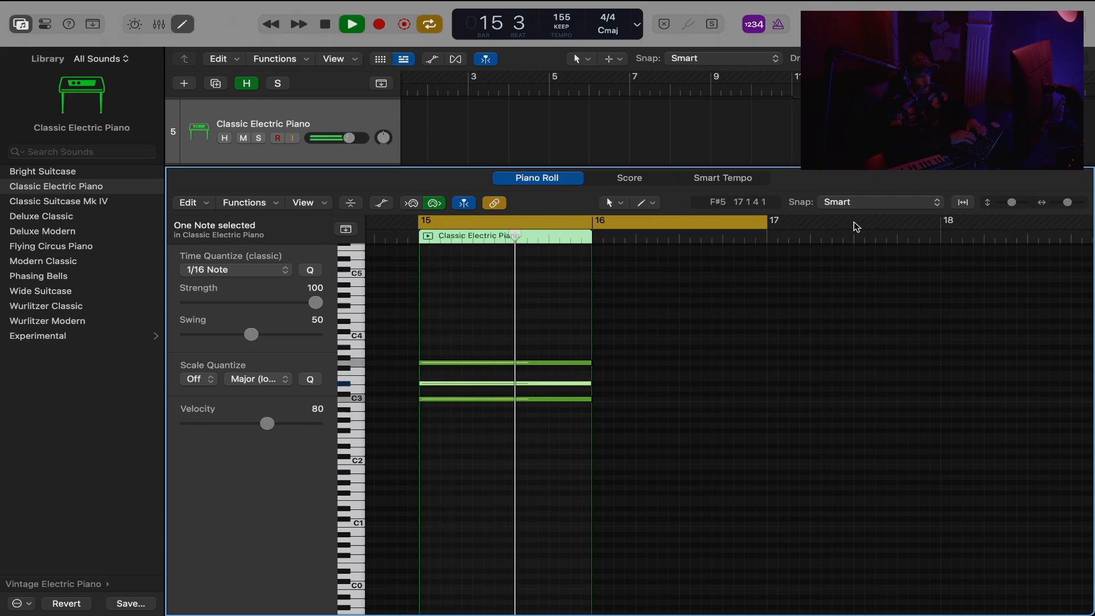
key(space)
drag(993, 152, 1034, 153)
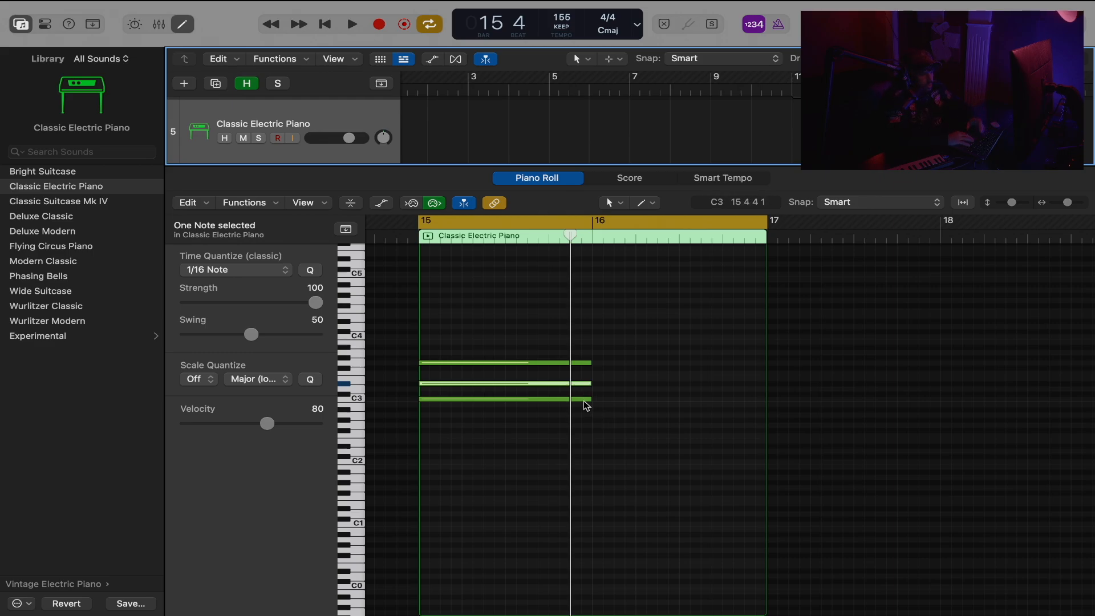
Audition the chord's root and top notes, and sound the keyboard keys from C3 up to G3.
mouse_move(579, 400)
click(580, 400)
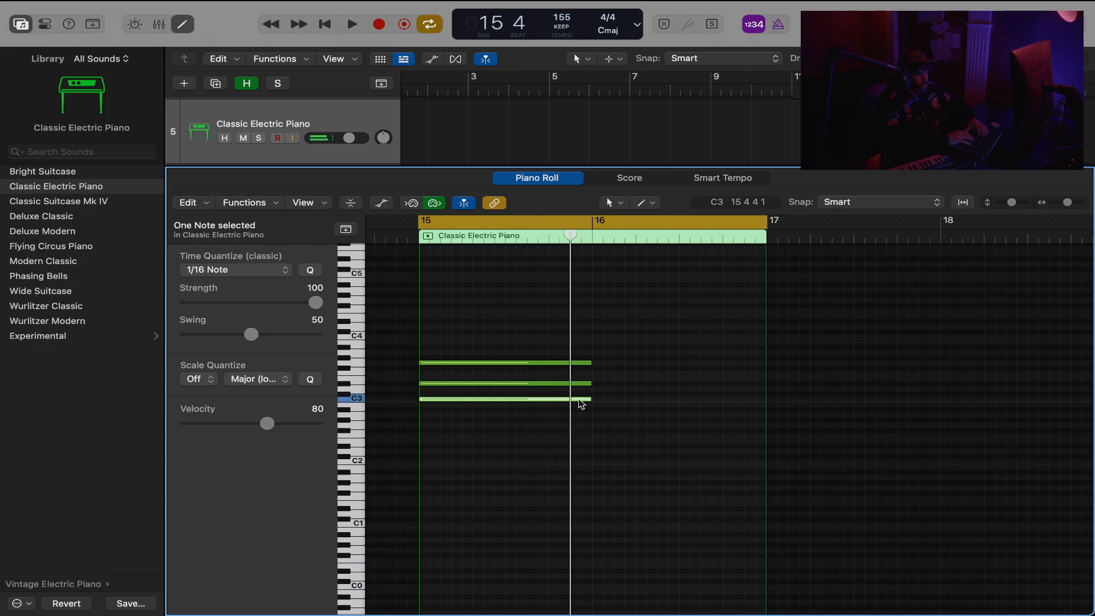
click(582, 364)
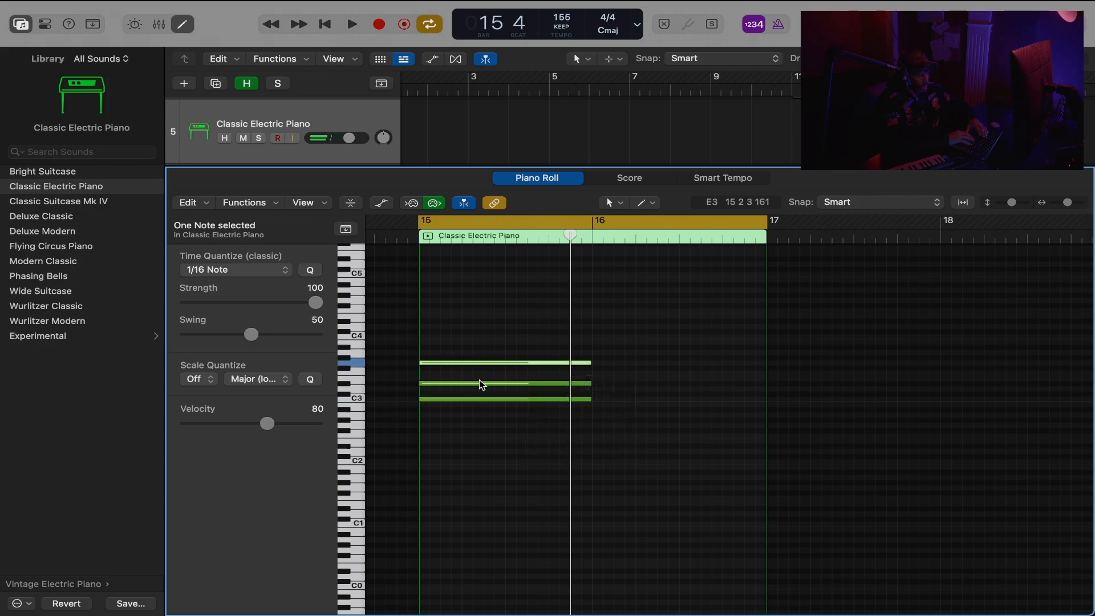
click(345, 397)
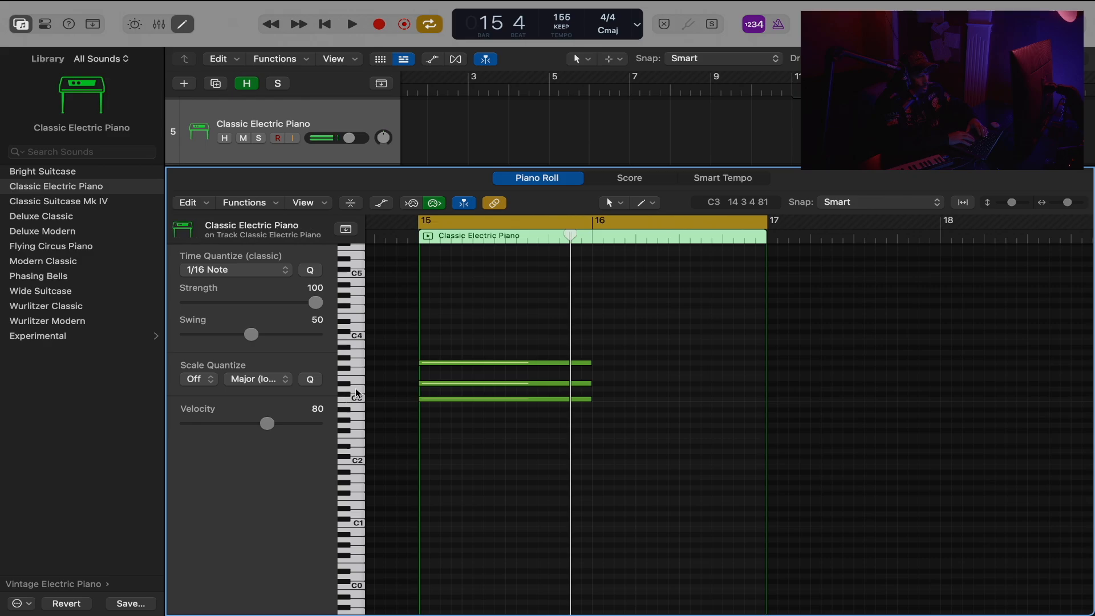
click(344, 386)
click(358, 378)
click(352, 371)
click(347, 369)
click(357, 363)
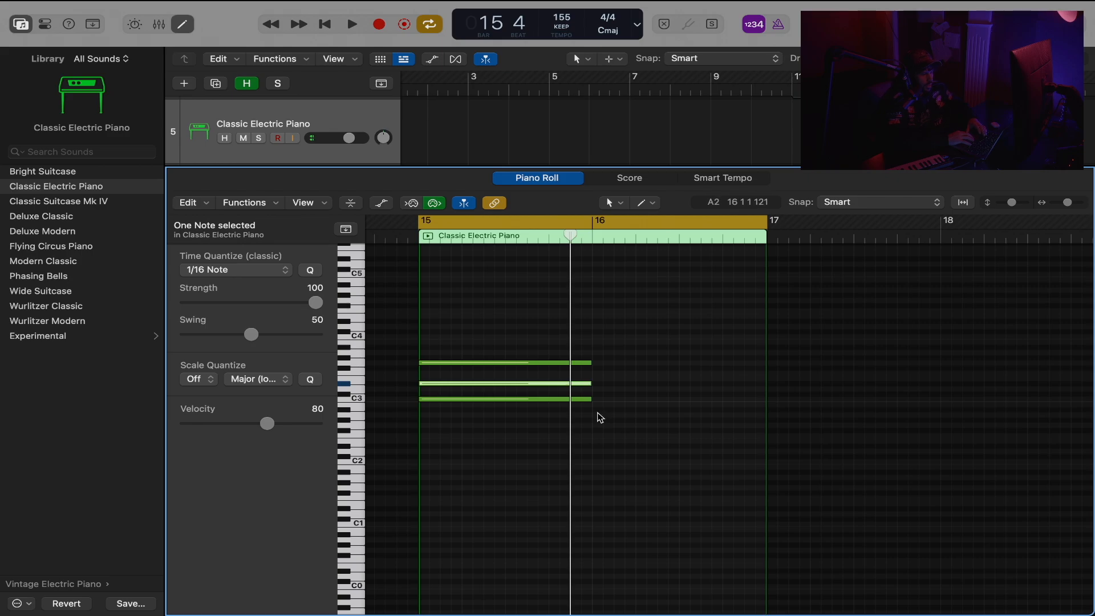
Build a second chord of A2, C3 and E3 filling bar 16.
super+click(599, 415)
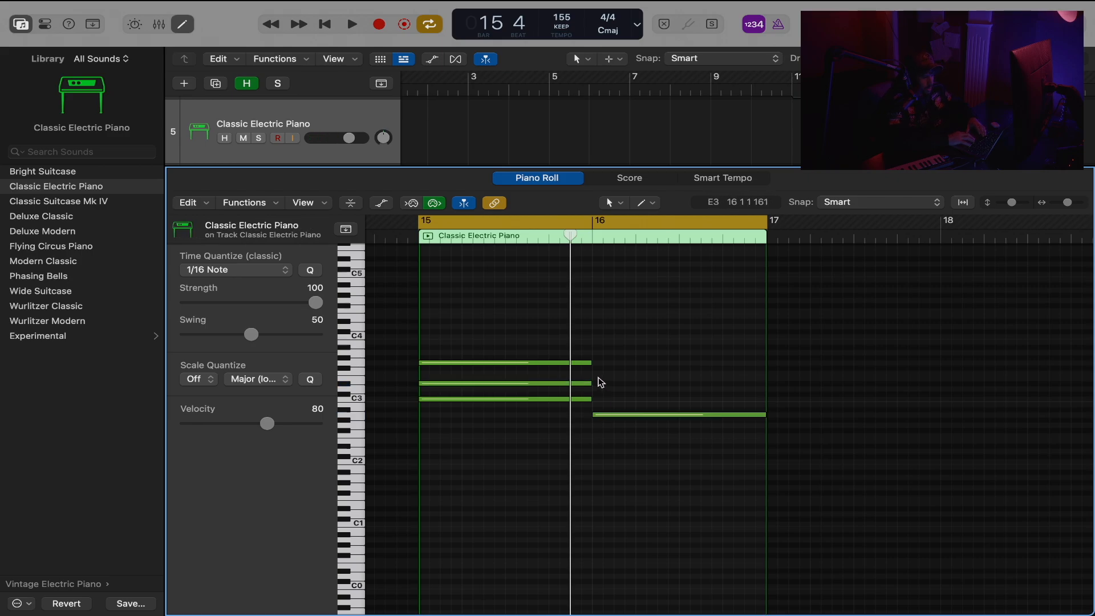
super+click(597, 377)
super+click(602, 389)
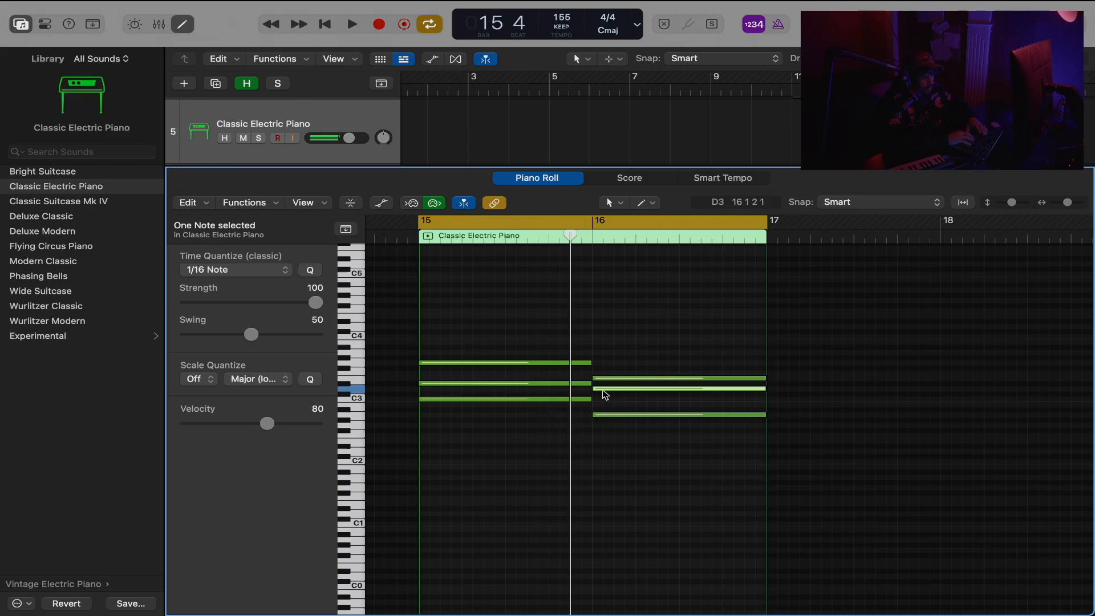
drag(604, 395, 607, 400)
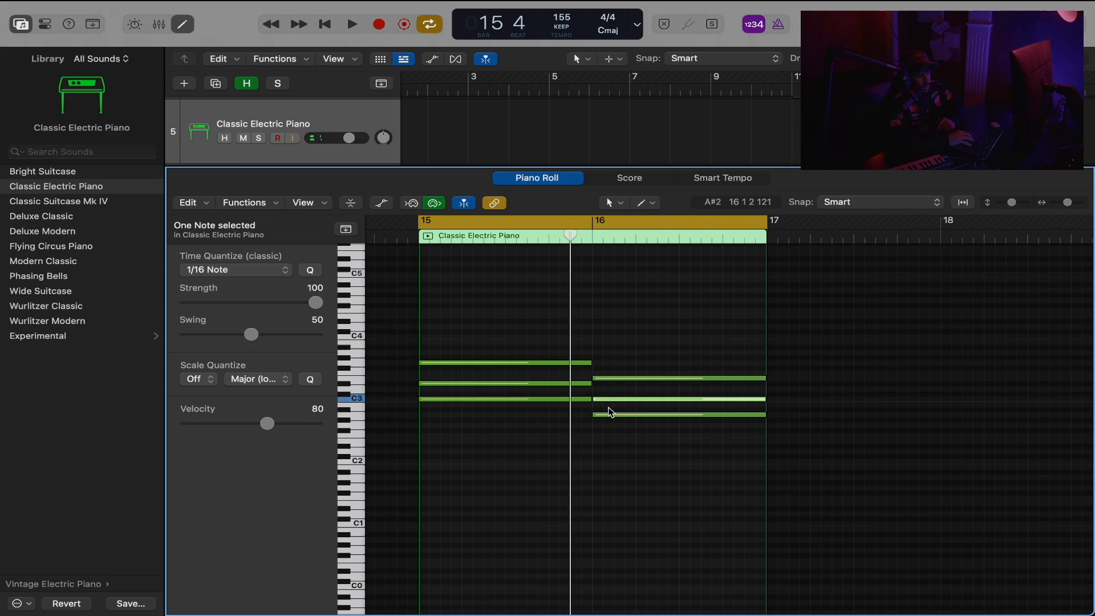
Play back the two chords in bars 15 and 16.
key(space)
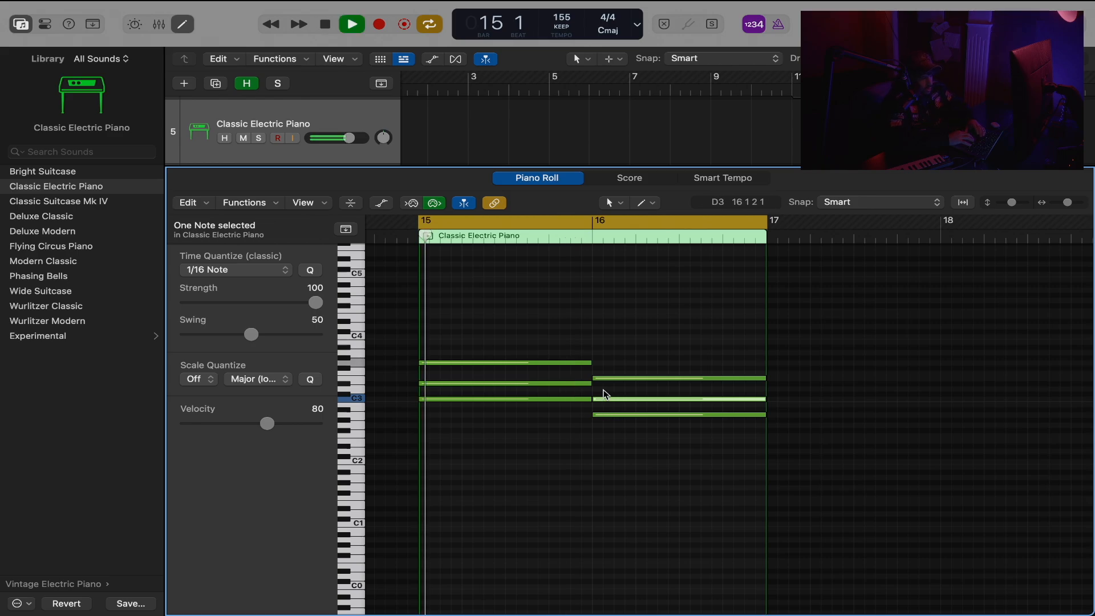
click(616, 458)
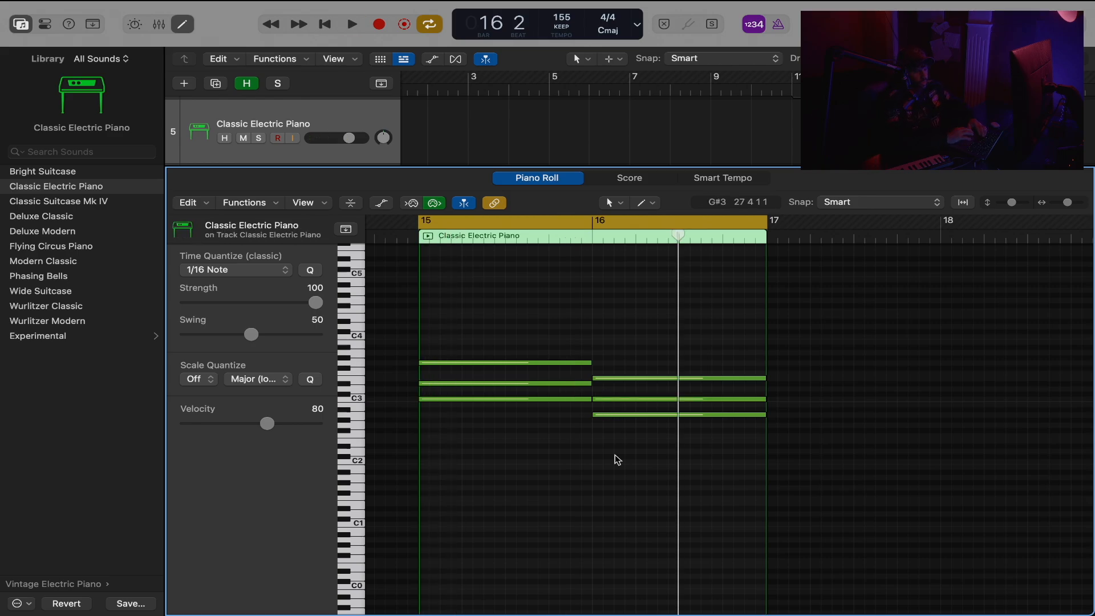
key(space)
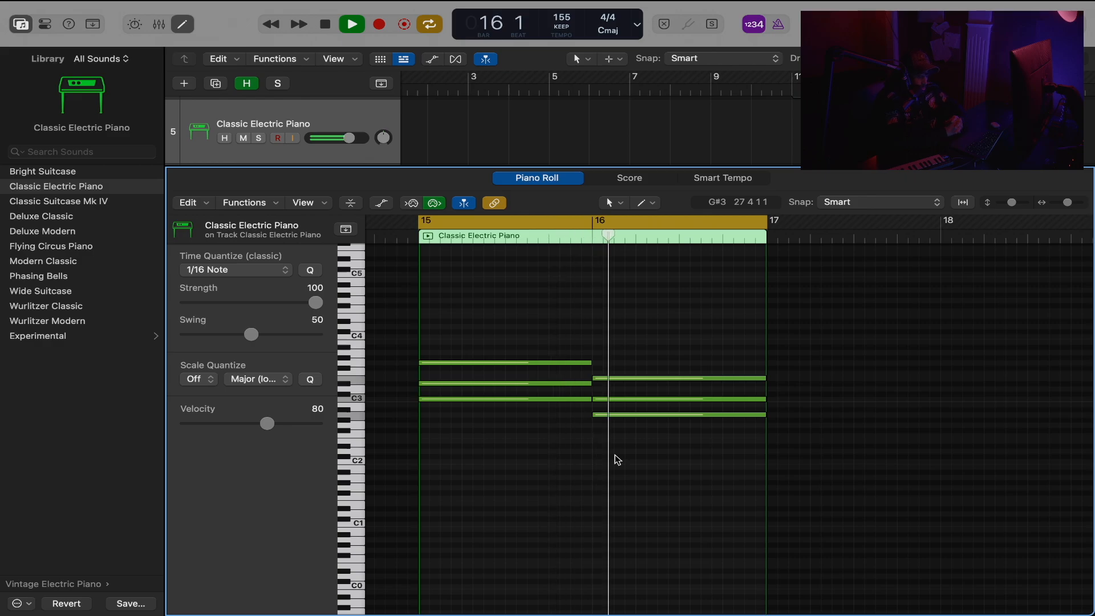
key(space)
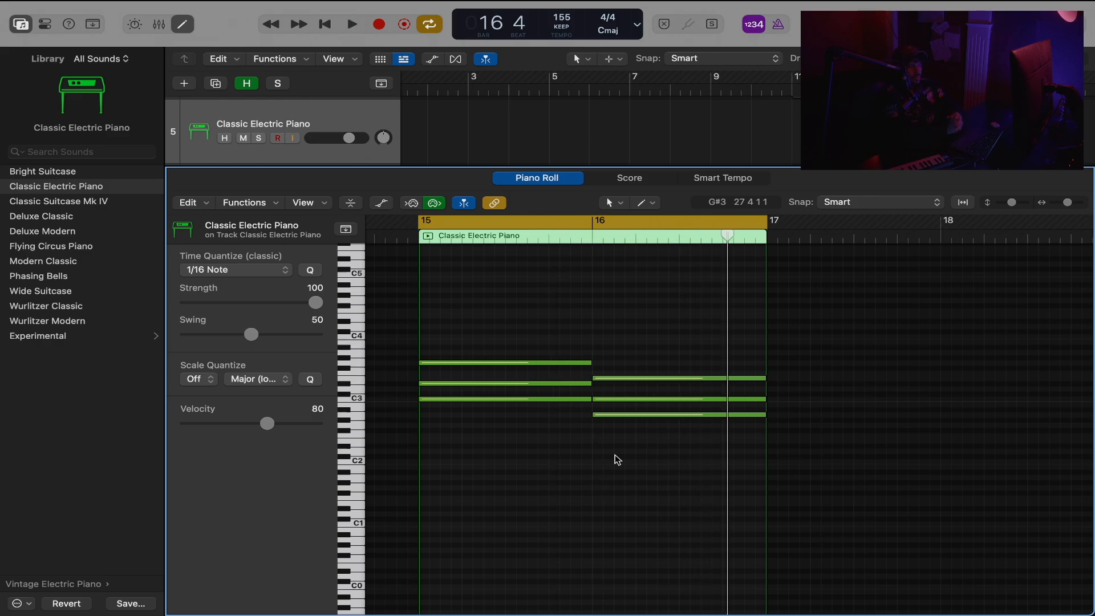
Lower the top note of the bar 16 chord to D#3 and play back both chords.
click(647, 378)
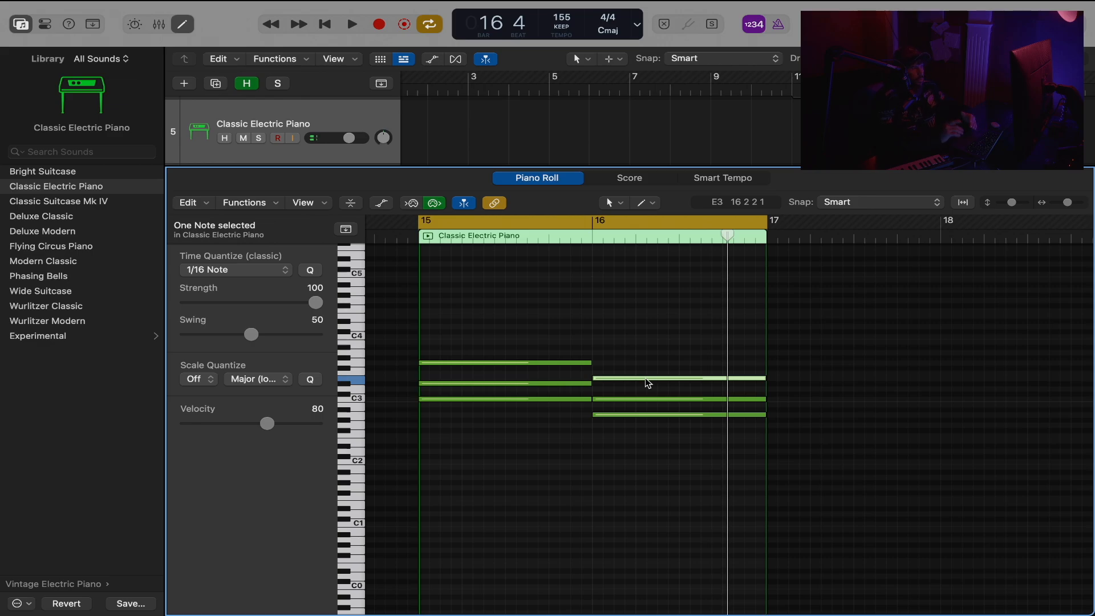
drag(648, 354, 670, 380)
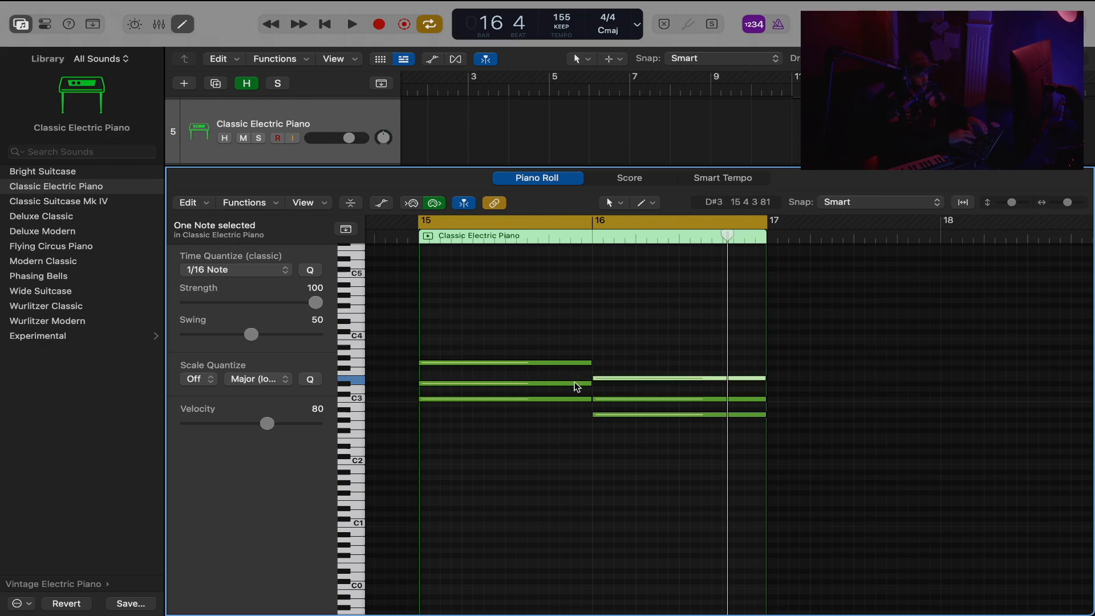
click(576, 383)
click(622, 378)
key(alt+Down)
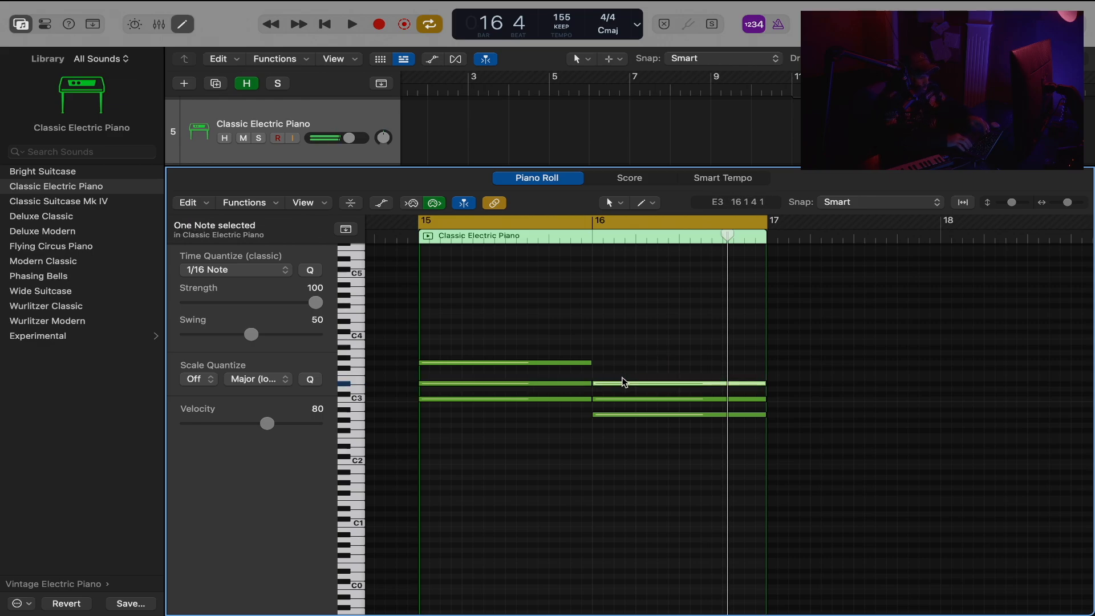
key(space)
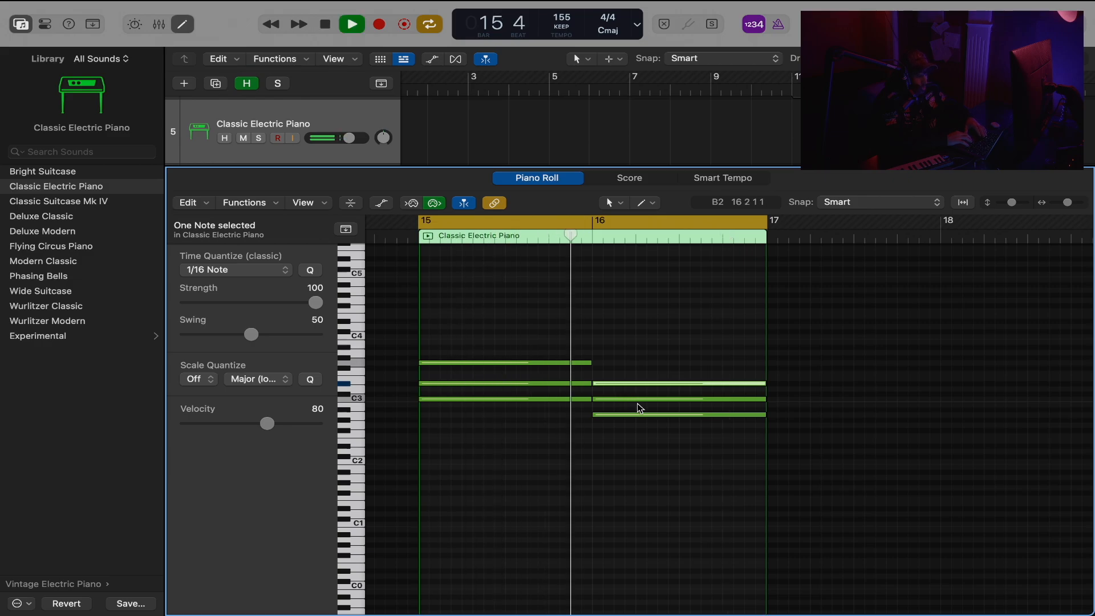
key(space)
Lower the bottom note of the bar 16 chord to G#2 and play back the progression.
drag(638, 374, 649, 439)
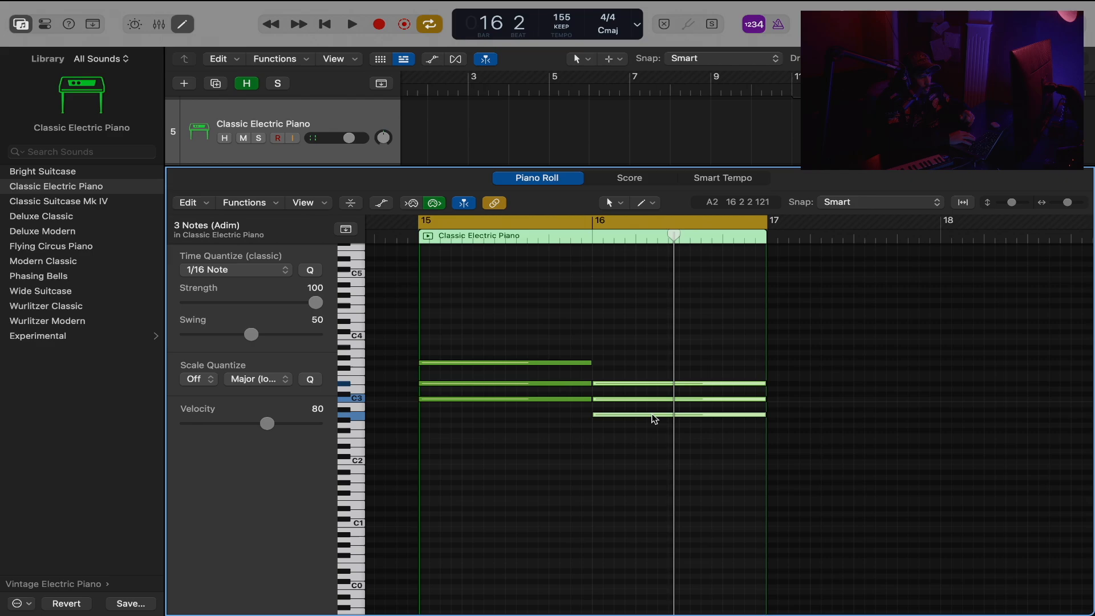
click(650, 428)
click(654, 415)
key(alt+Down)
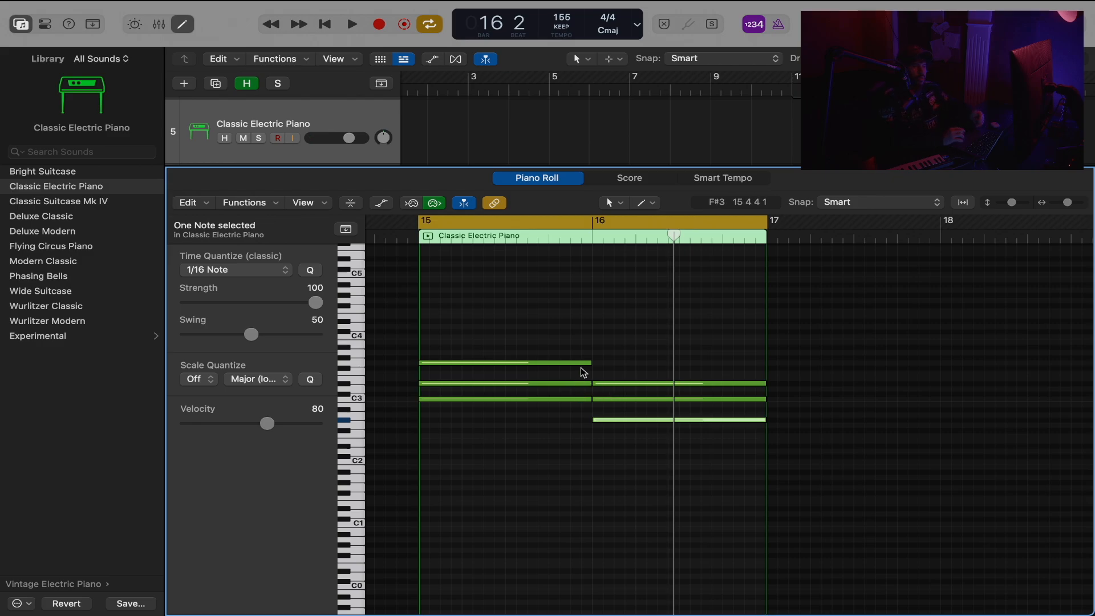
key(space)
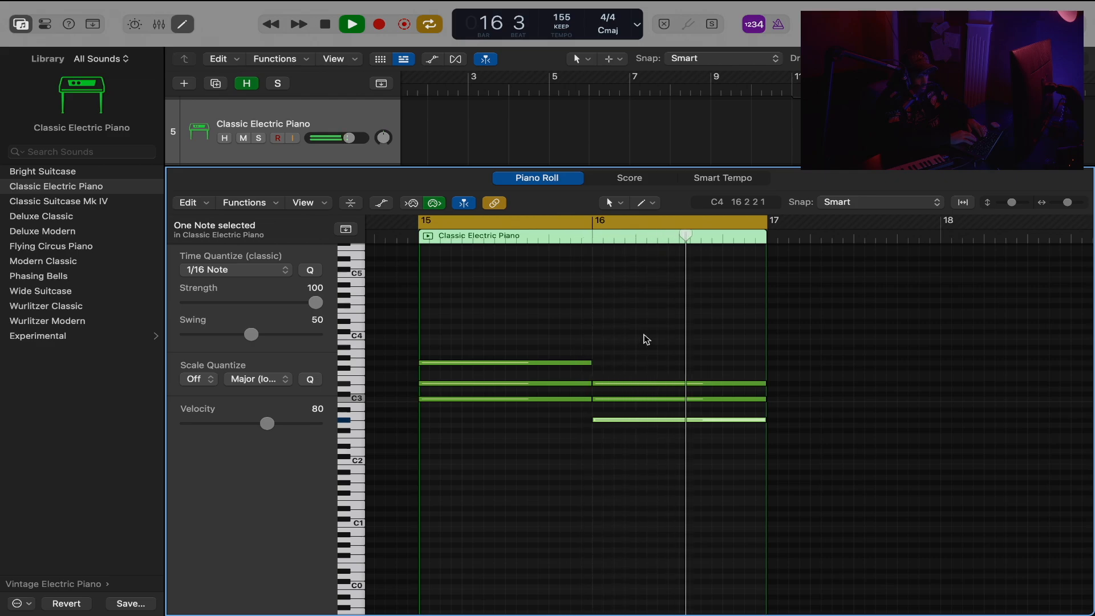
key(space)
Move the lowest note of each chord down one octave to C2 and G#1, and play the progression.
drag(644, 330, 516, 447)
key(shift+Down)
key(alt+shift+Down)
key(space)
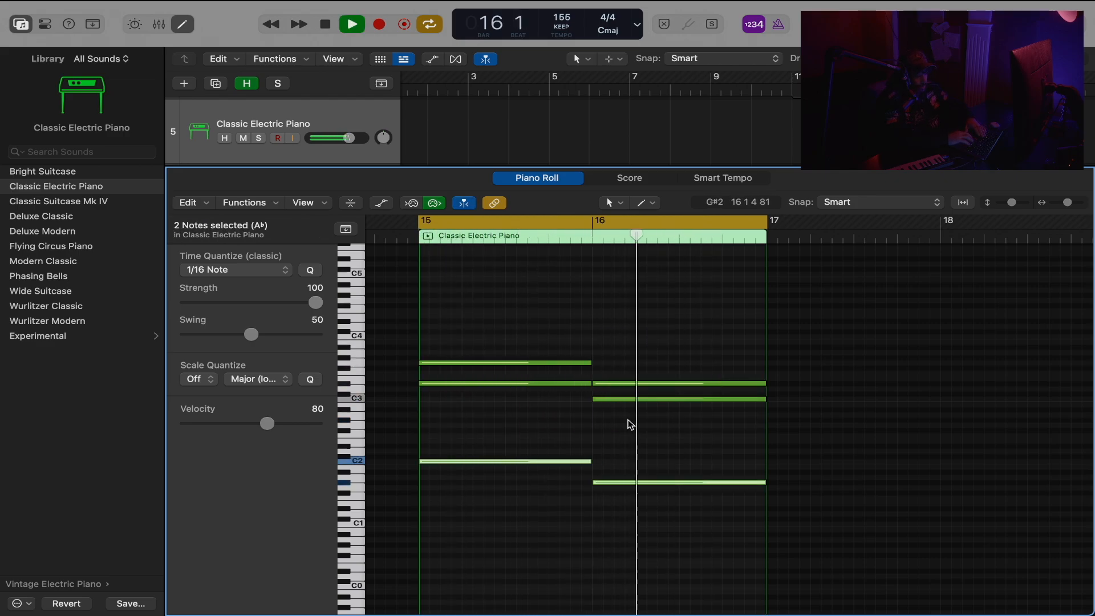
key(space)
click(645, 370)
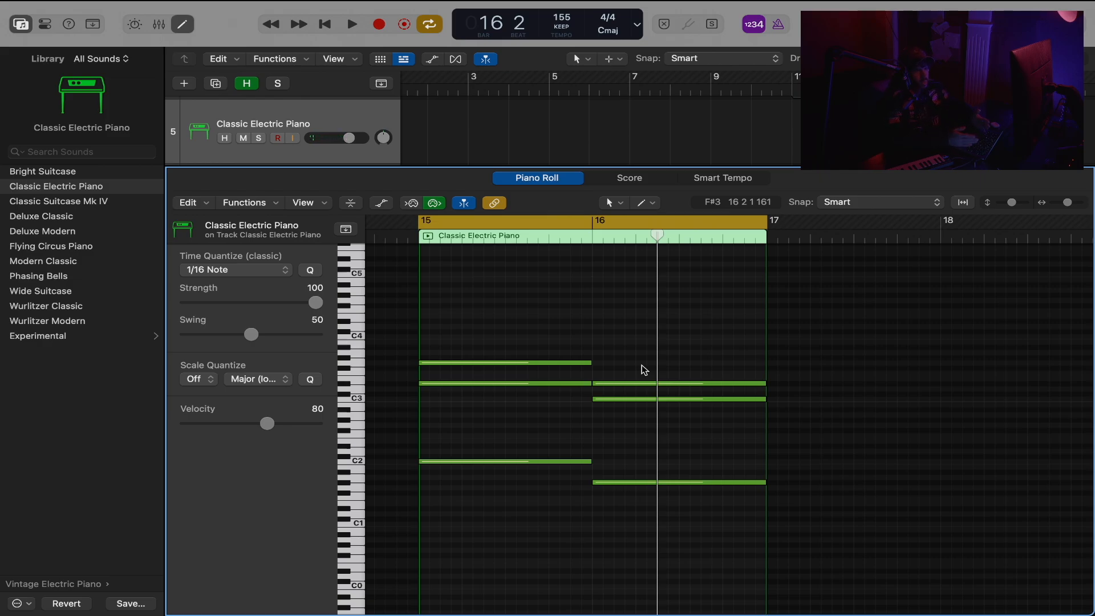
Delete all notes in the region, build a chord of A#2, C#3 and E3 in bar 15, and play it.
key(super+a)
key(BackSpace)
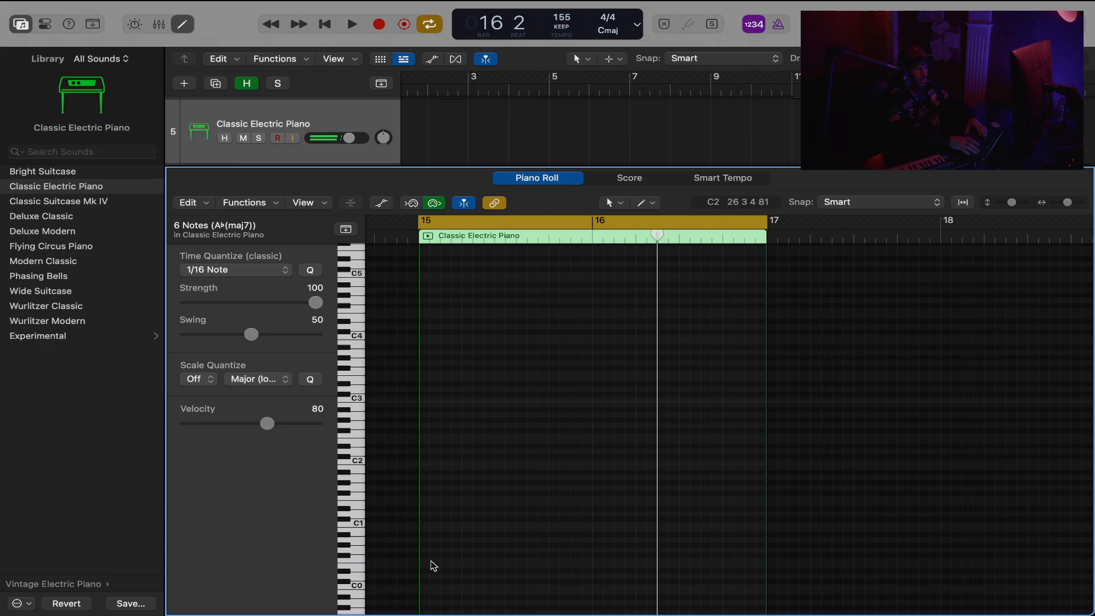
super+click(452, 410)
mouse_move(450, 412)
mouse_down()
mouse_move(440, 411)
mouse_move(450, 379)
mouse_up()
super+click(457, 374)
key(space)
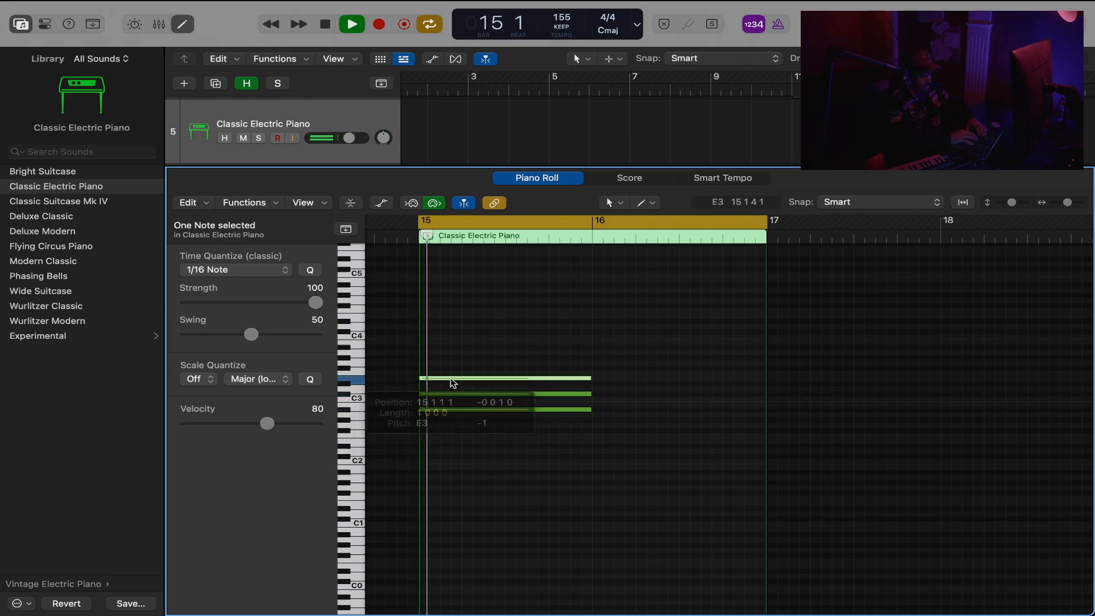
Raise the top note of the bar 15 chord to F3 and play back the chord before and after the change.
key(space)
click(582, 398)
click(572, 383)
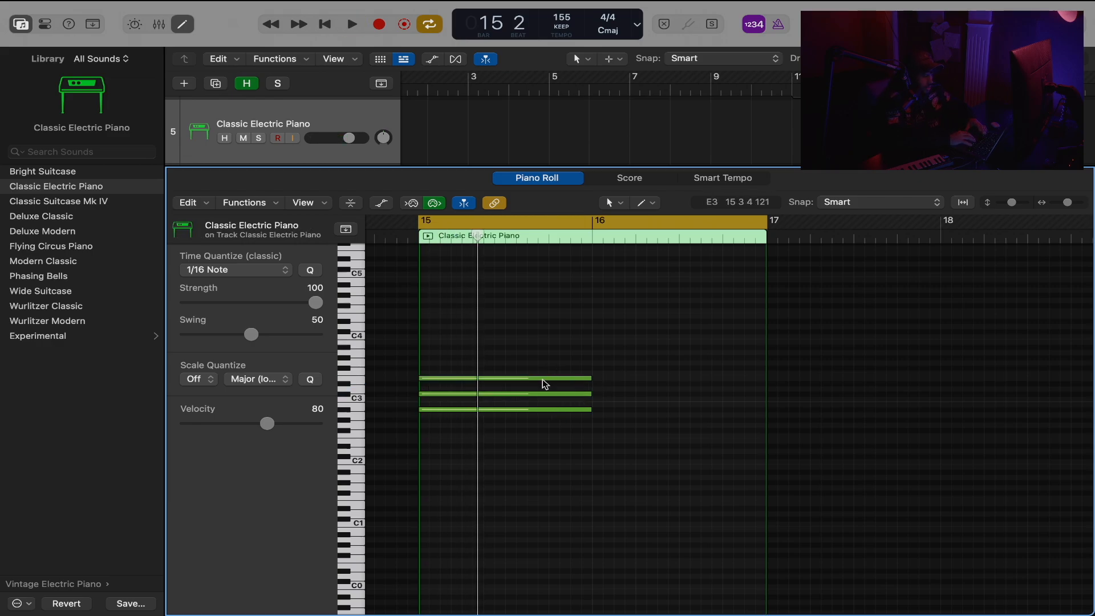
key(space)
key(space)
click(545, 380)
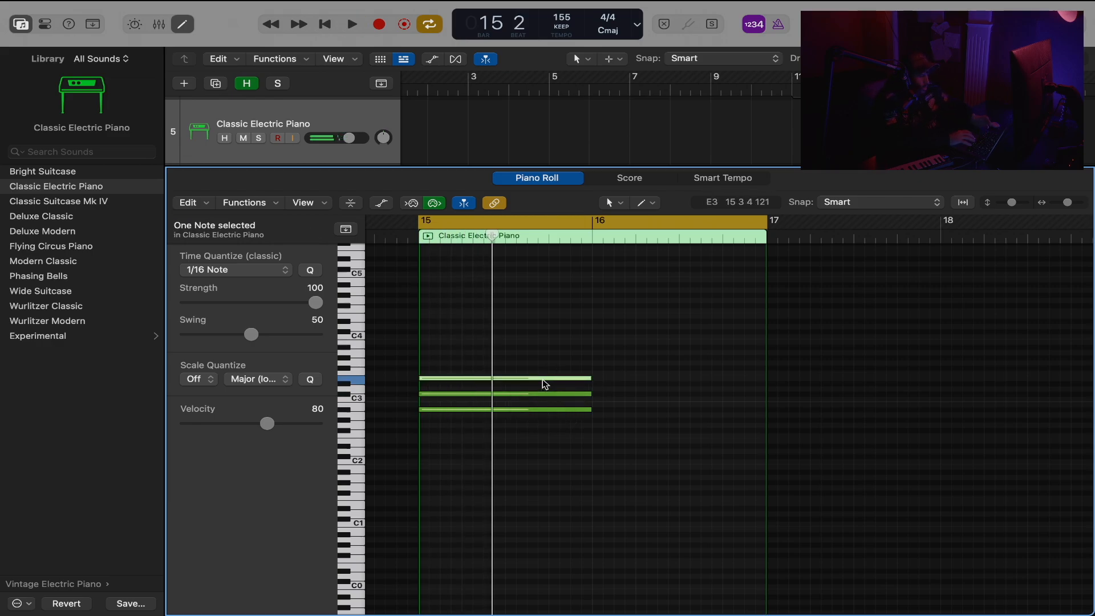
drag(543, 383, 543, 379)
key(space)
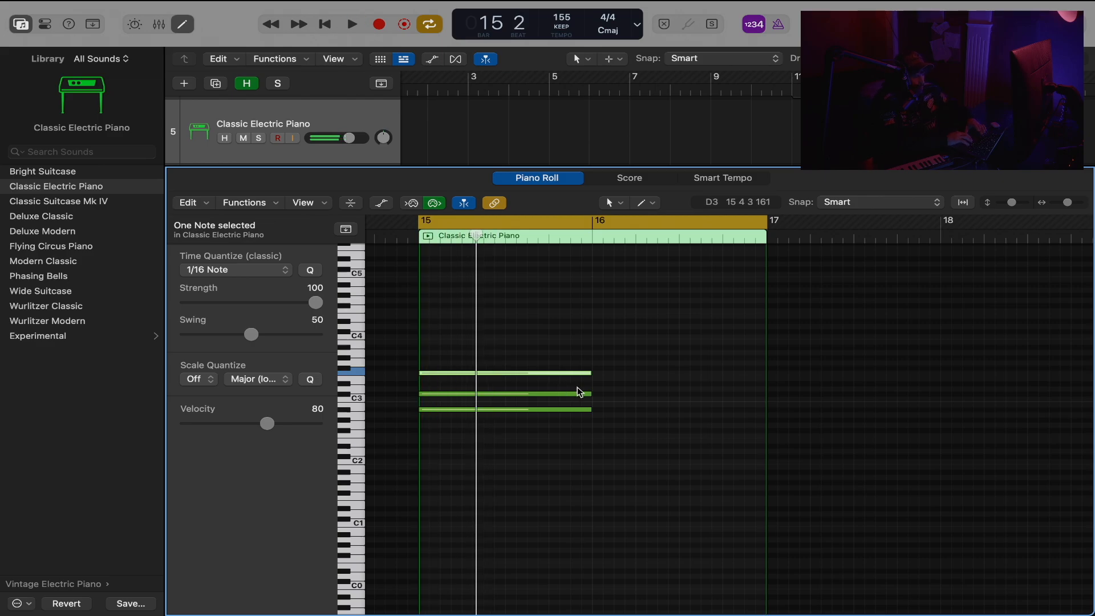
key(space)
Raise the middle note of the bar 15 chord by one semitone to D3 and play the chord.
click(580, 393)
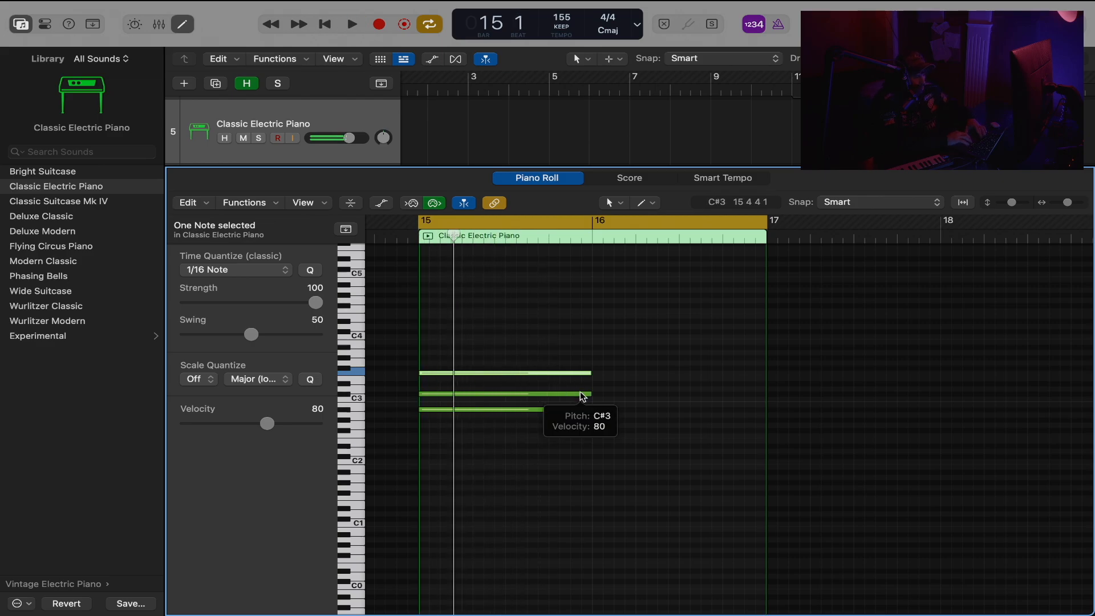
key(alt+Up)
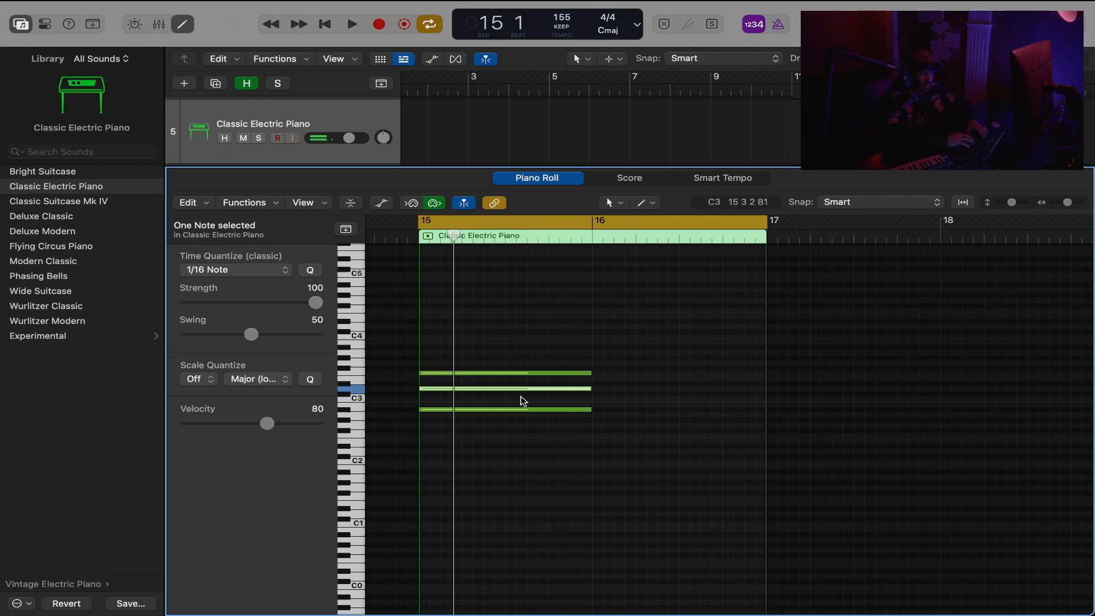
click(687, 391)
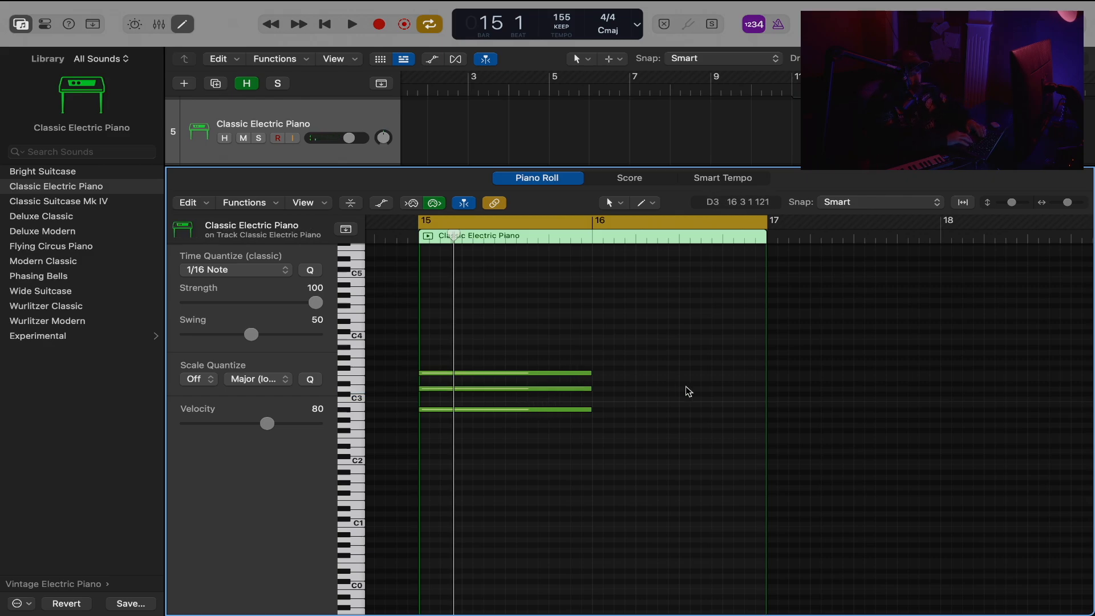
key(space)
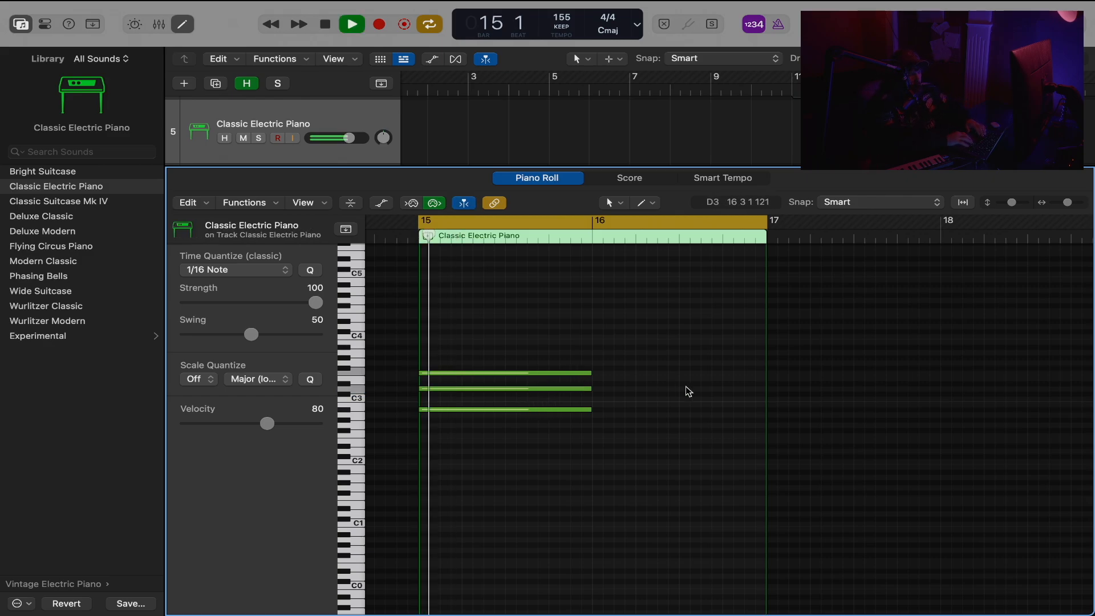
key(space)
Lower the middle note of the bar 15 chord back to C#3 and play the chord again.
click(577, 390)
key(alt+Down)
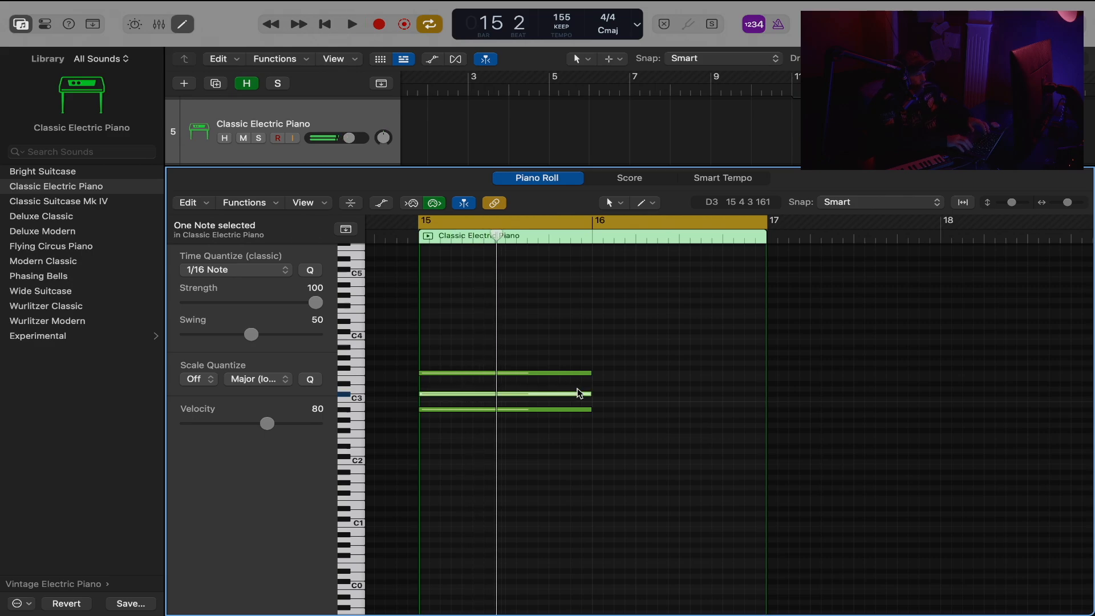
key(space)
Add a second chord of F#2, A#2 and C#3 starting on beat 4 of bar 15, and shorten the first chord to meet it.
key(space)
click(596, 436)
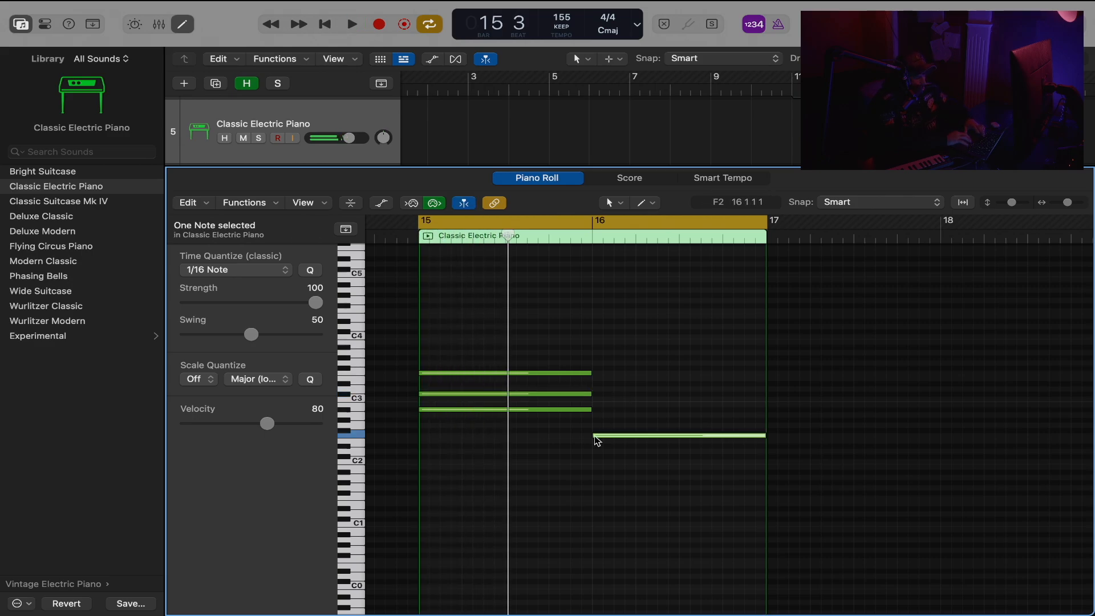
drag(596, 437, 565, 396)
super+click(557, 421)
click(571, 426)
super+click(557, 401)
drag(530, 349, 497, 478)
key(space)
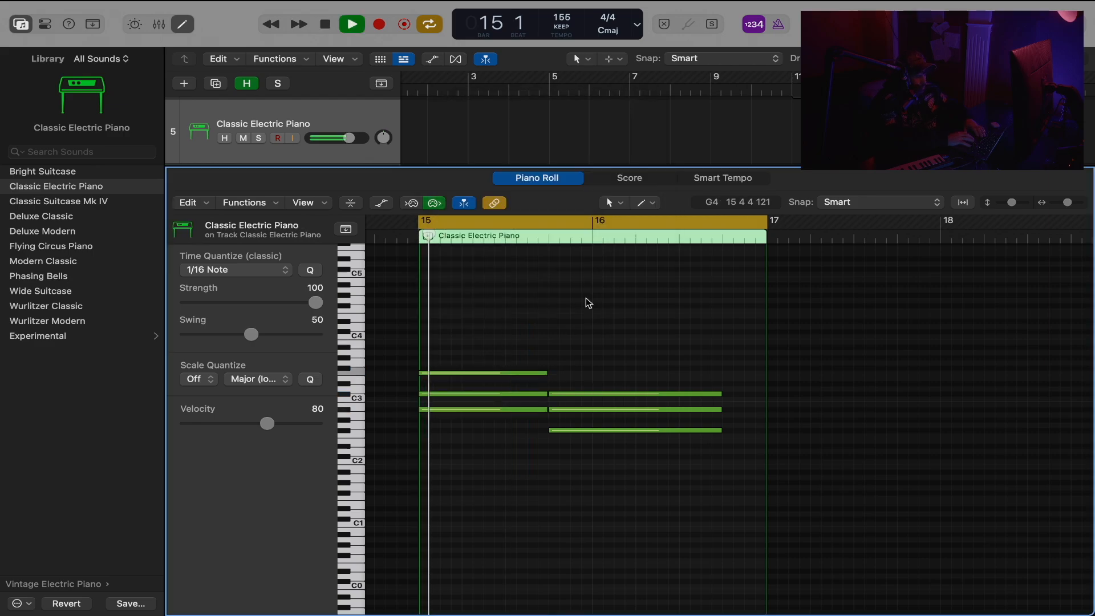
Extend all three notes of the second chord to the region's end at bar 17 and play the progression.
drag(640, 350, 629, 451)
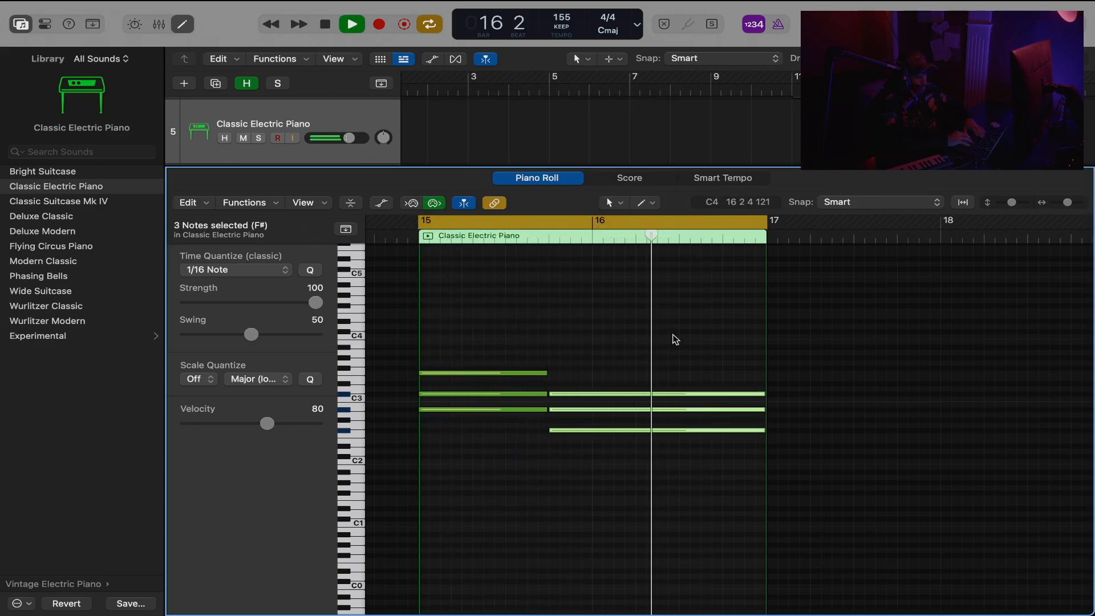
click(674, 339)
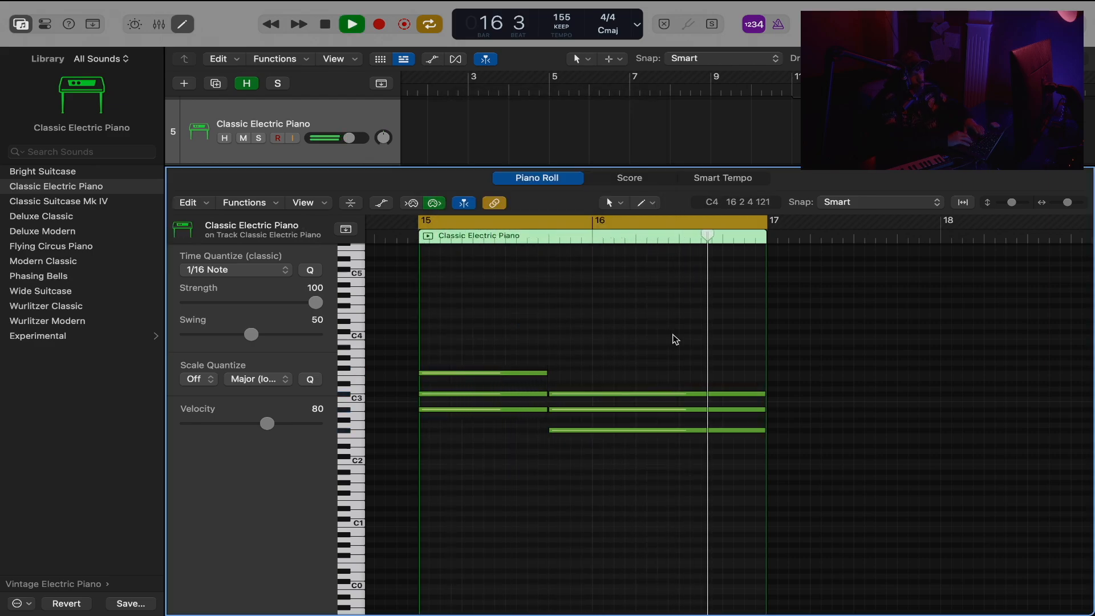
key(space)
Move the lowest note of each chord down one octave to A#1 and F#1, and play the progression.
click(518, 409)
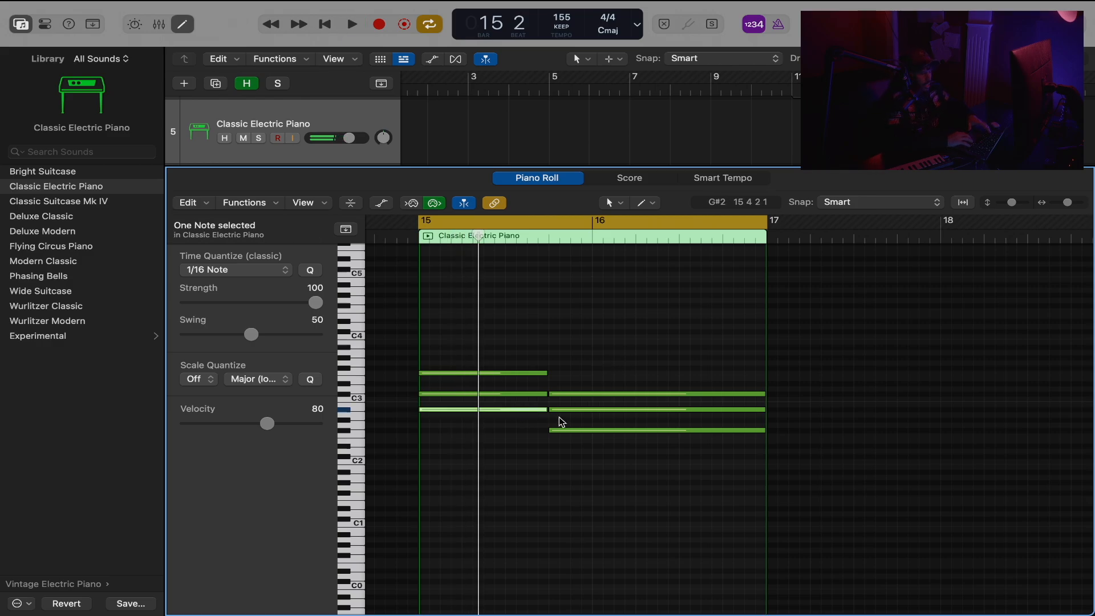
shift+click(570, 431)
key(alt+shift+Down)
key(space)
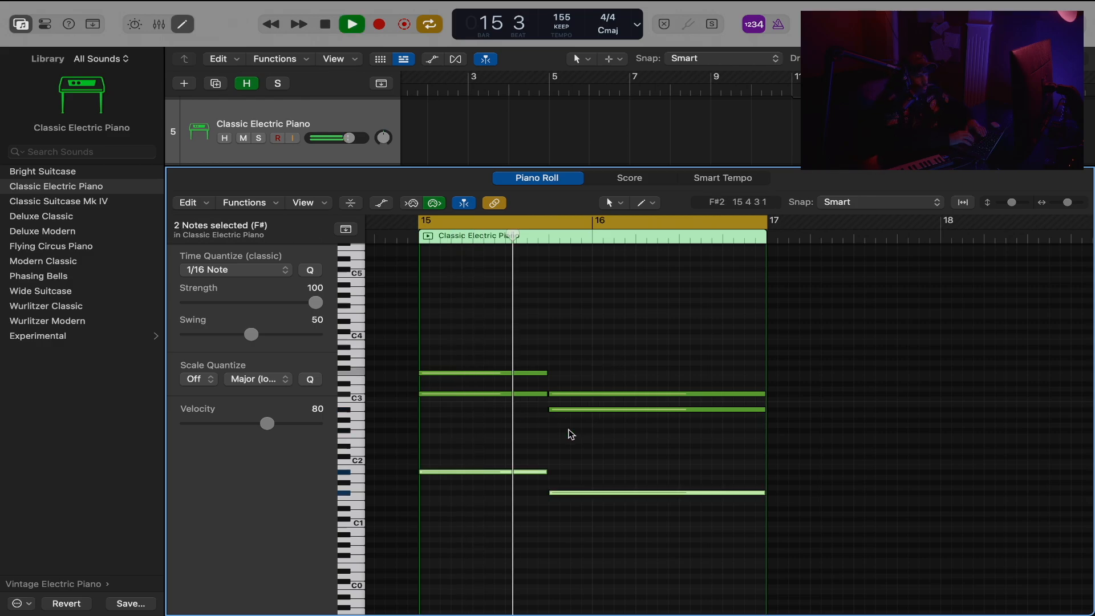
key(space)
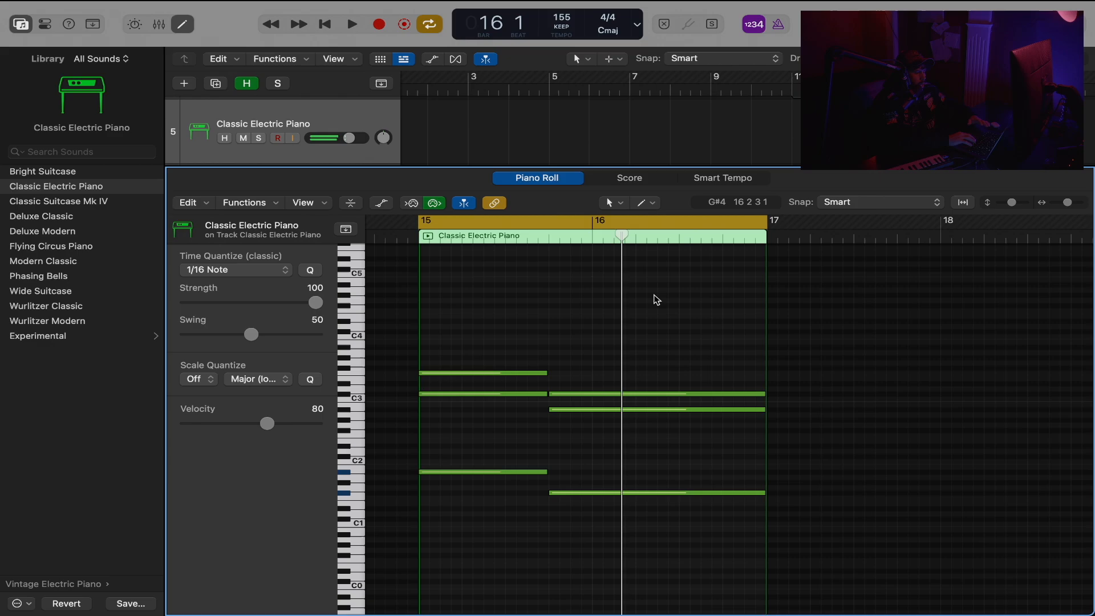
drag(655, 298, 460, 503)
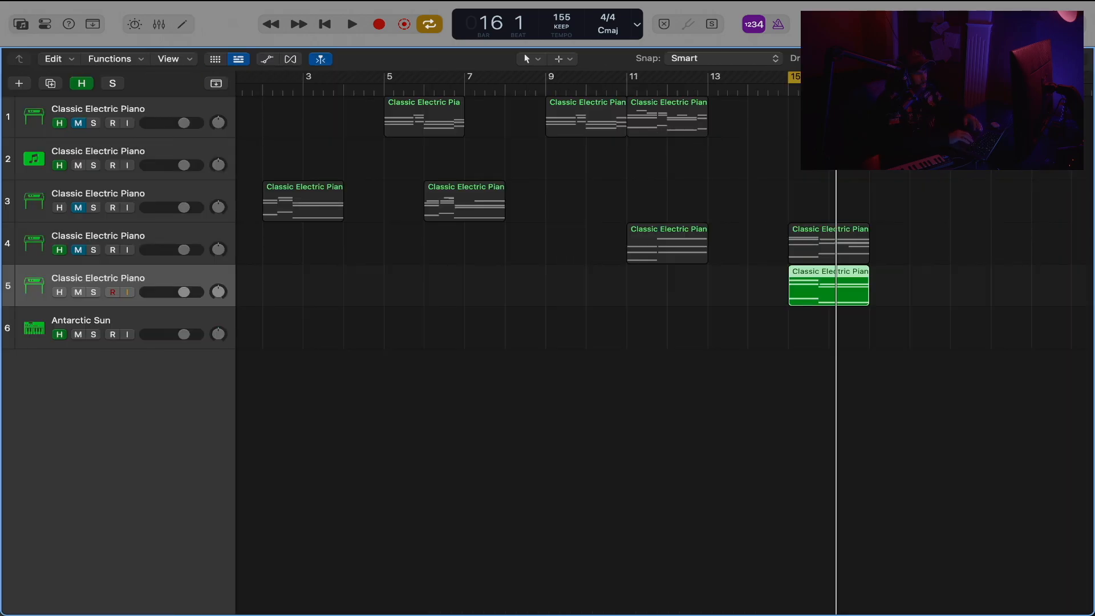
Move the Classic Electric Piano regions at bar 15 on tracks 4 and 5 to bar 9.
drag(1009, 118, 713, 355)
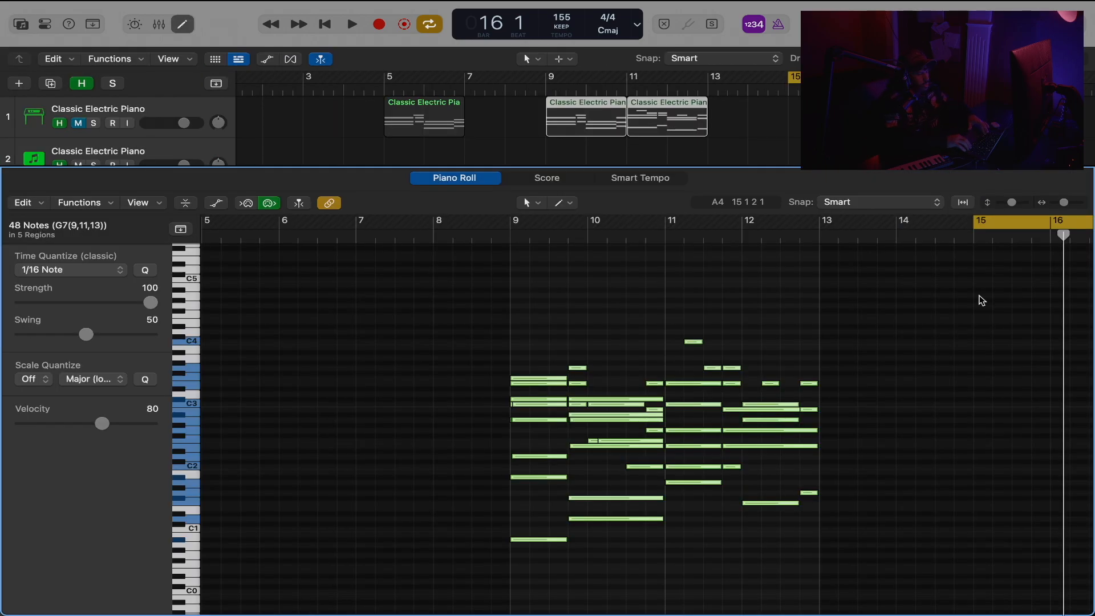
key(alt+Down)
key(alt+Down)
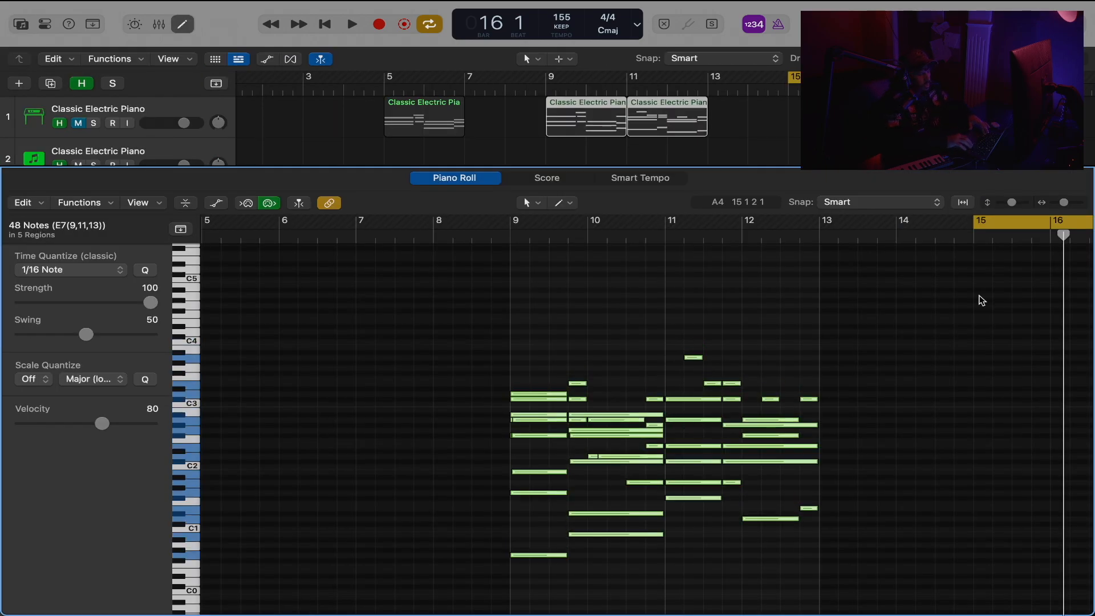
click(183, 26)
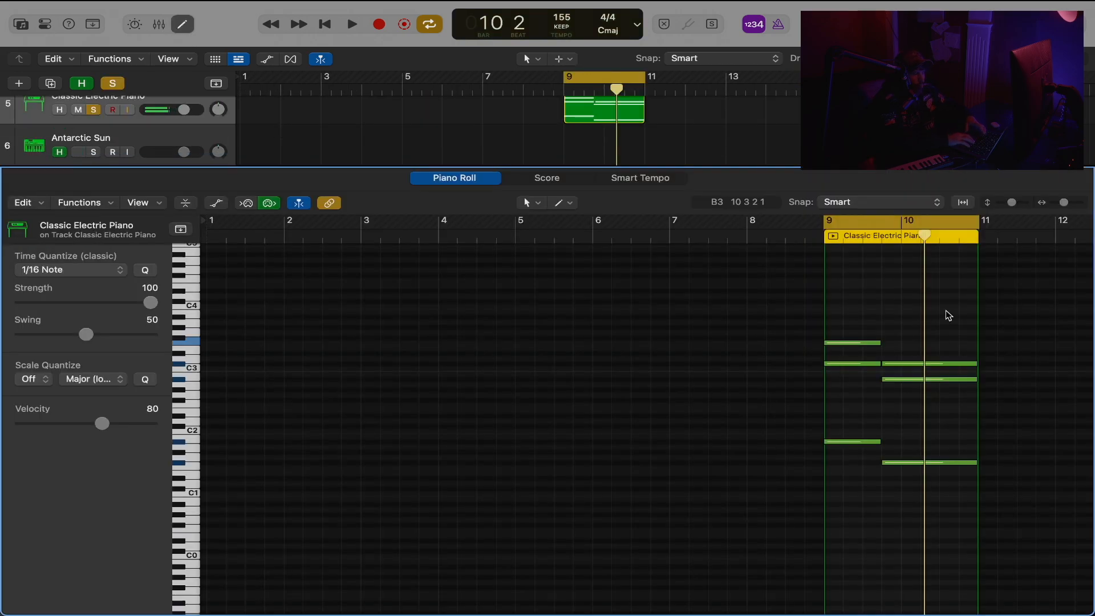
Transpose all six notes of the bar 9 region on track 5 down six semitones and play the progression.
drag(924, 312, 796, 515)
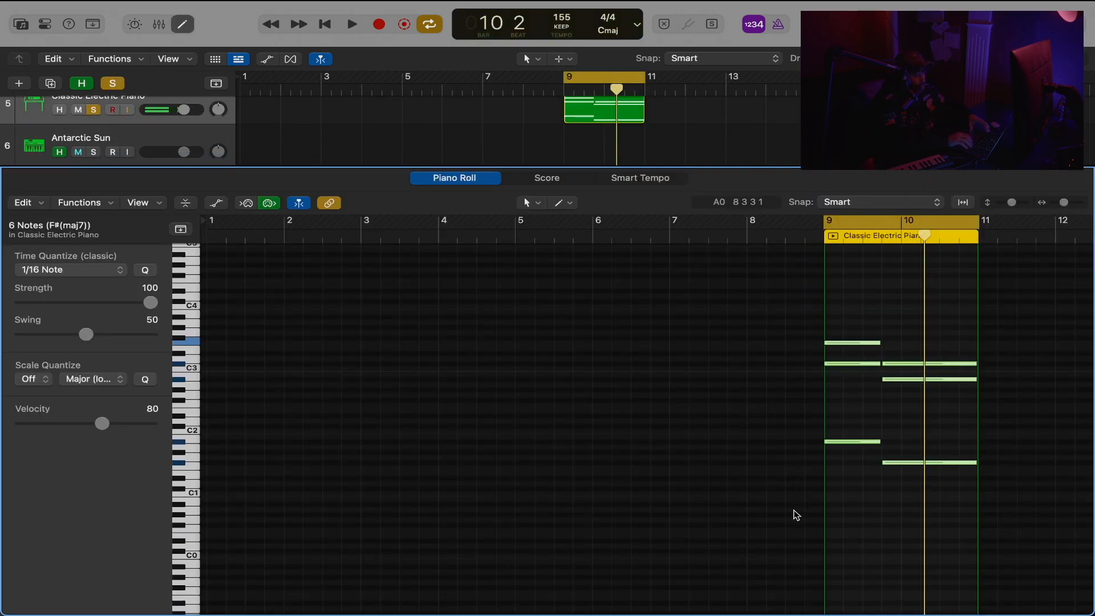
key(alt+Down)
key(alt+Down)
key(alt+Down)
key(alt+Down)
key(alt+Down)
key(alt+Down)
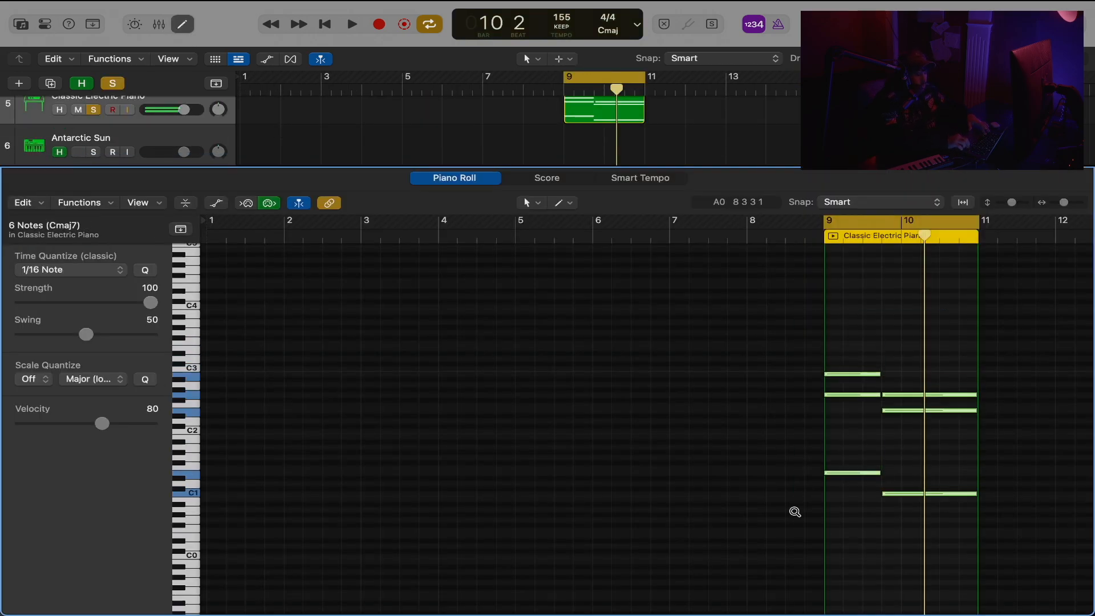
key(space)
key(space)
key(space)
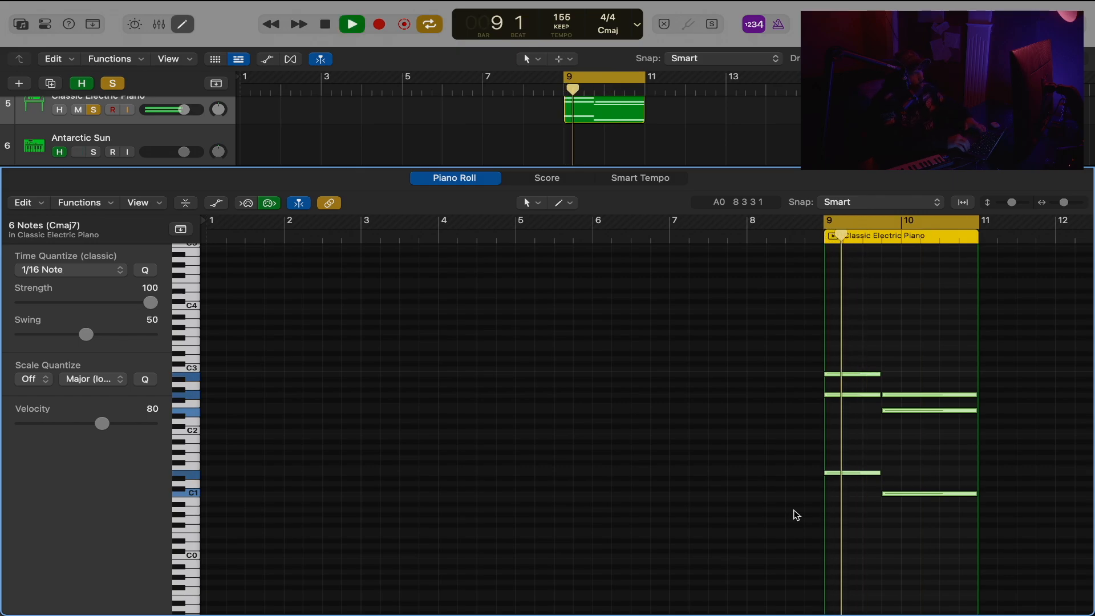
key(space)
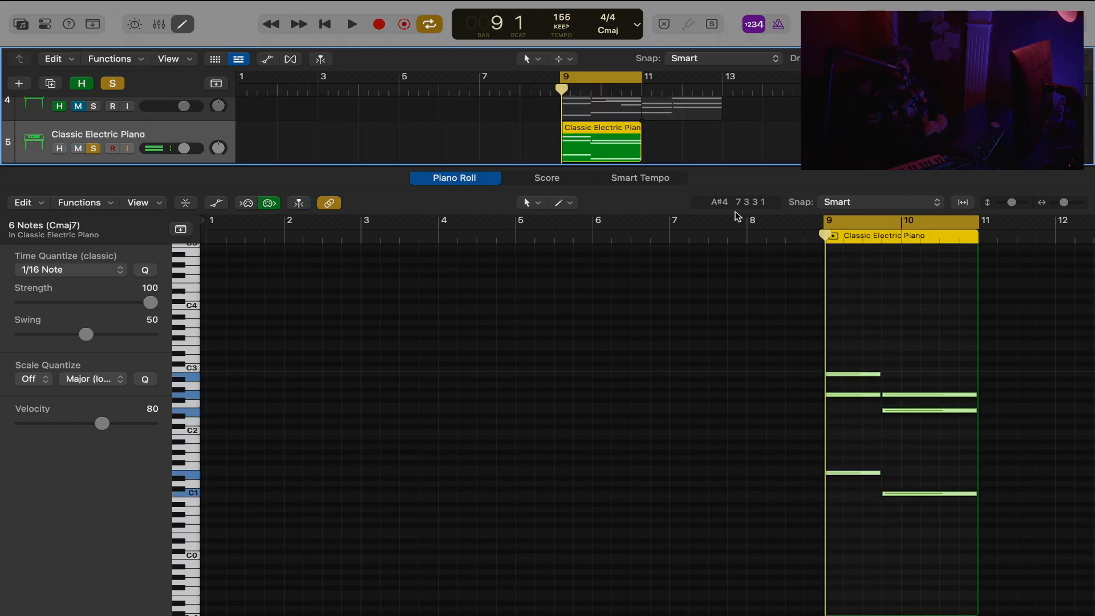